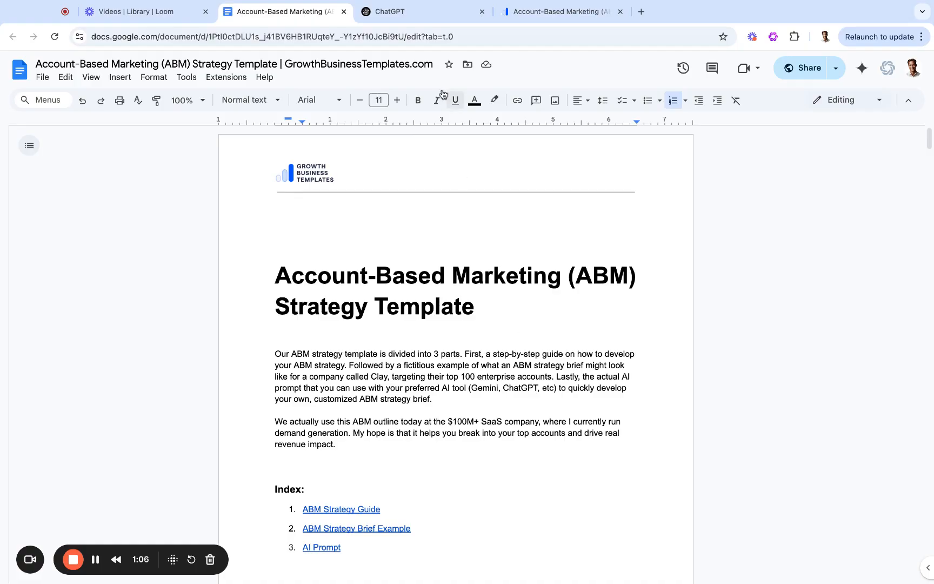
View the ChatGPT start page and the template's product page on growthbusinesstemplates.com, and return to the ABM strategy document
left_click(426, 11)
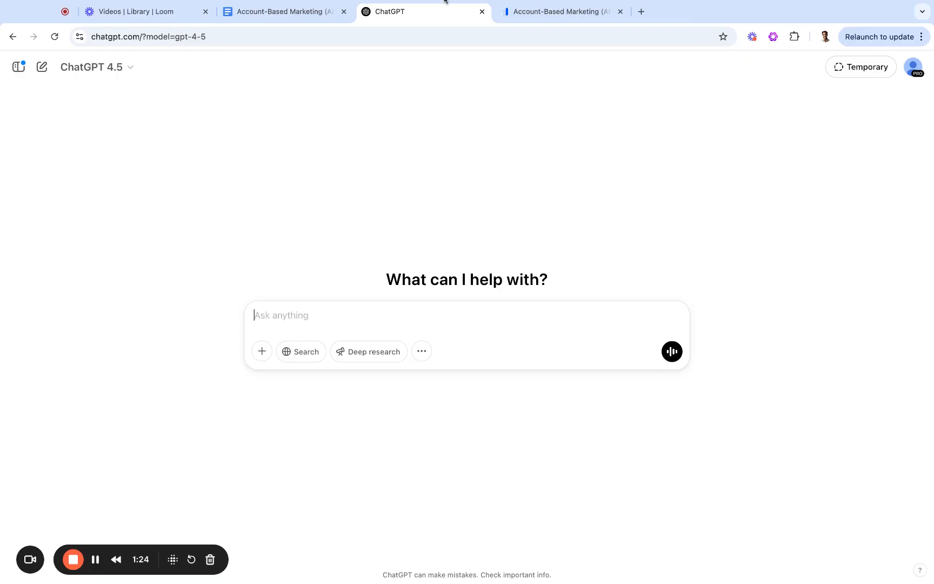
left_click(560, 14)
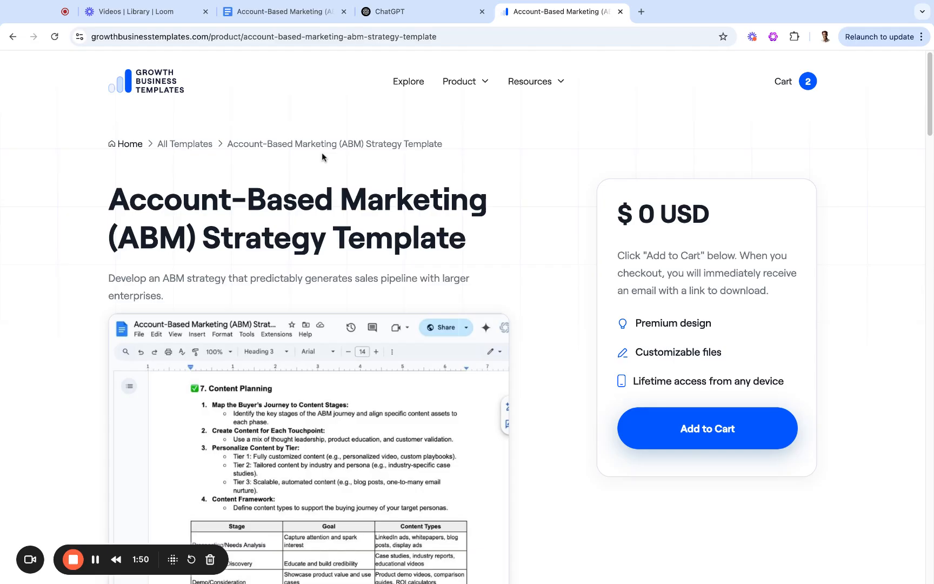
left_click(283, 12)
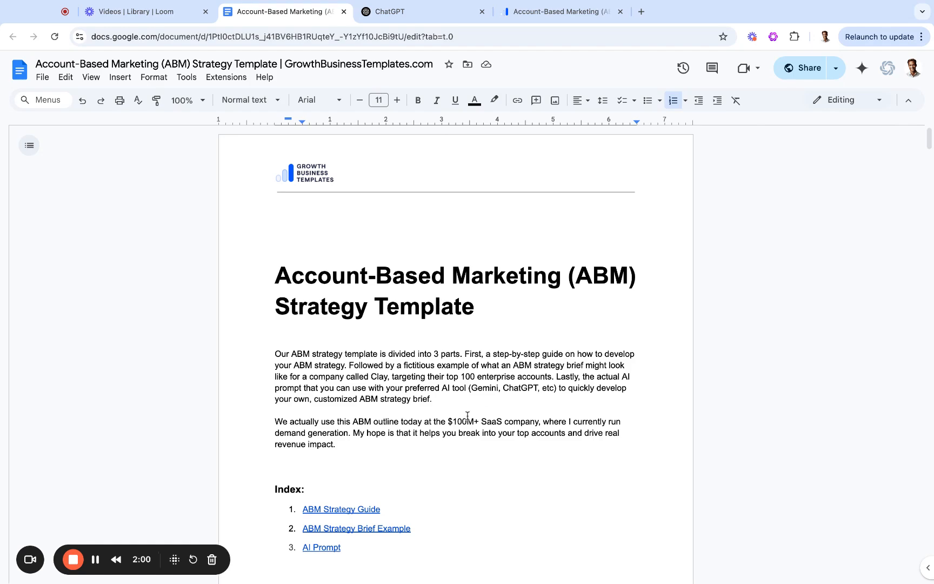
Review the template's opening description and index, continuing to the ABM Strategy Guide title page
scroll(449, 434, "down", 1)
scroll(449, 434, "down", 1)
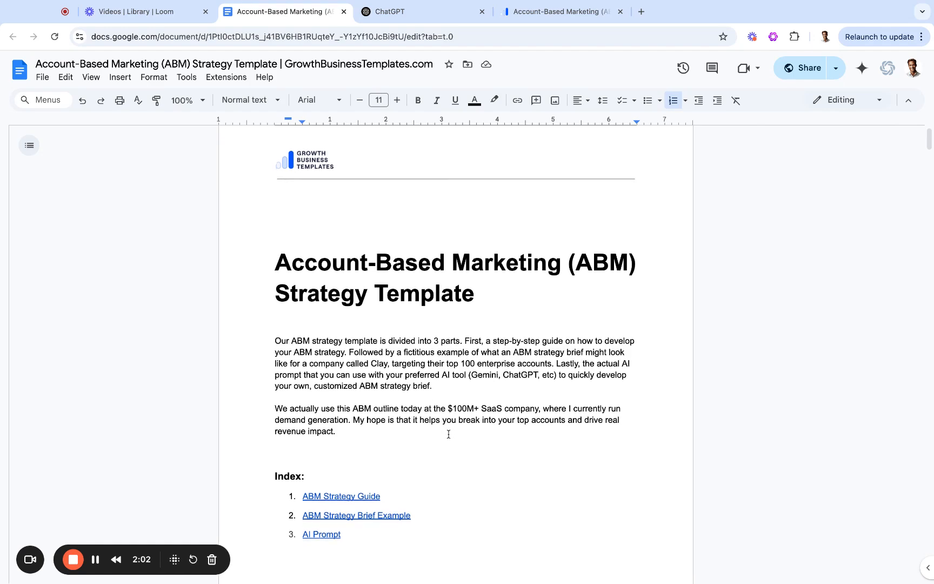
scroll(461, 444, "down", 2)
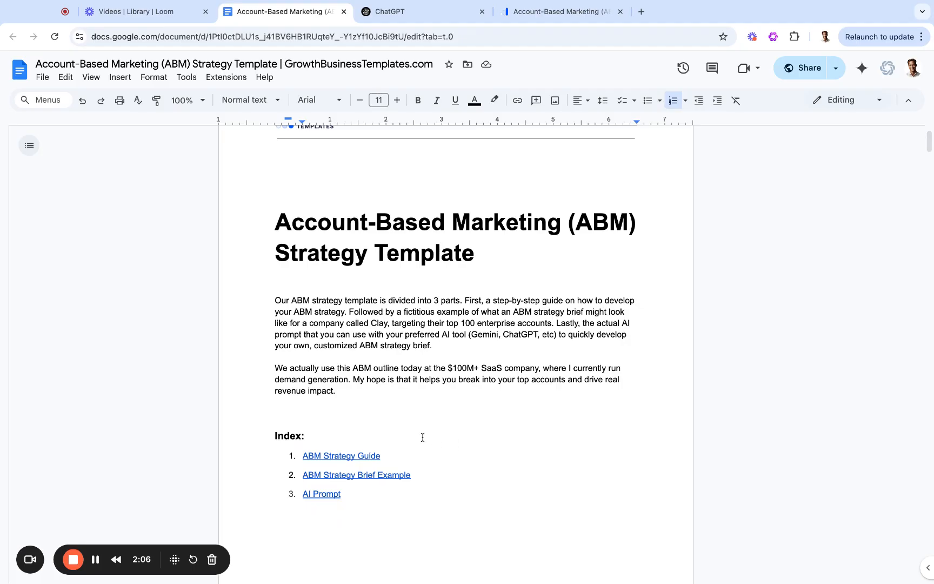
scroll(422, 437, "down", 15)
scroll(422, 436, "down", 6)
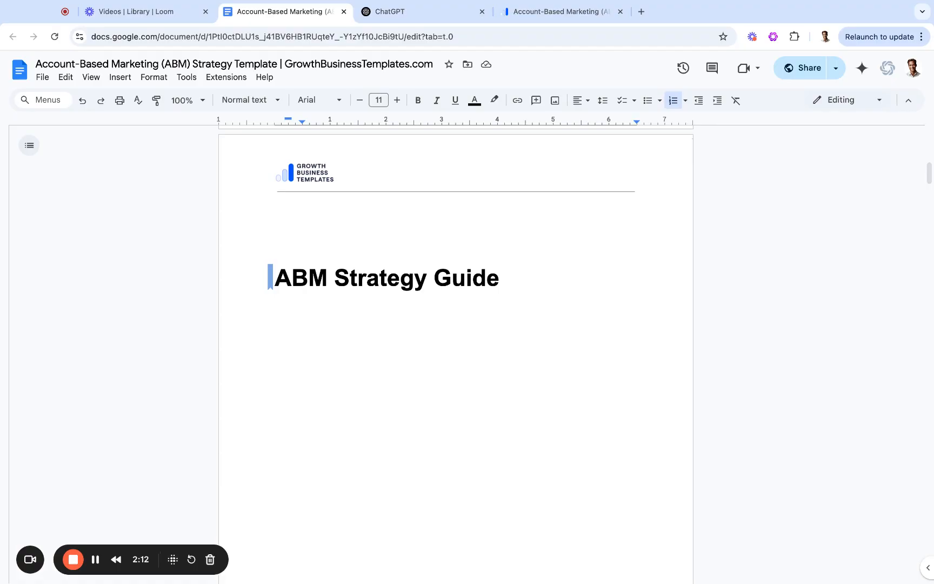
Read the Introduction, Goals & Objectives and Target Segments sections of the ABM Strategy Guide
scroll(456, 355, "down", 15)
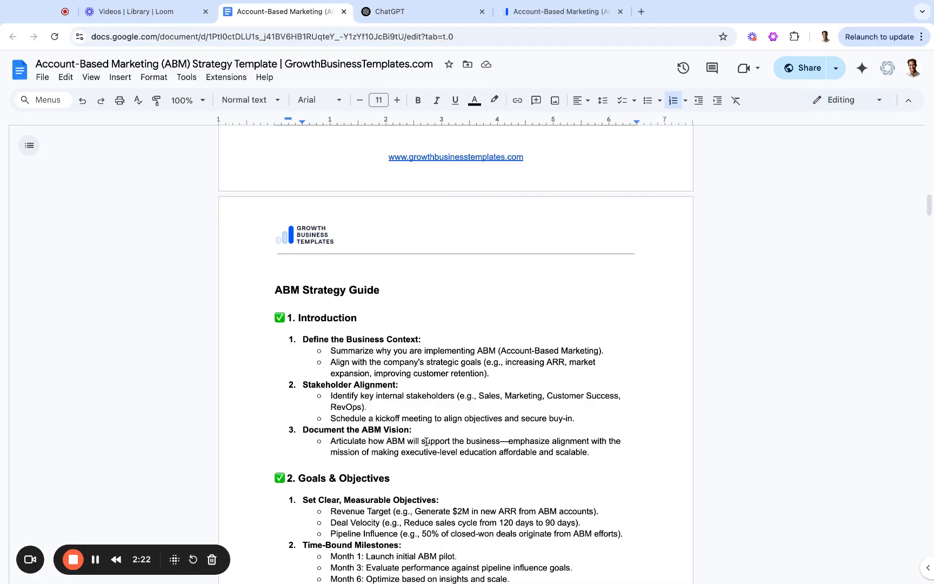
scroll(529, 321, "down", 1)
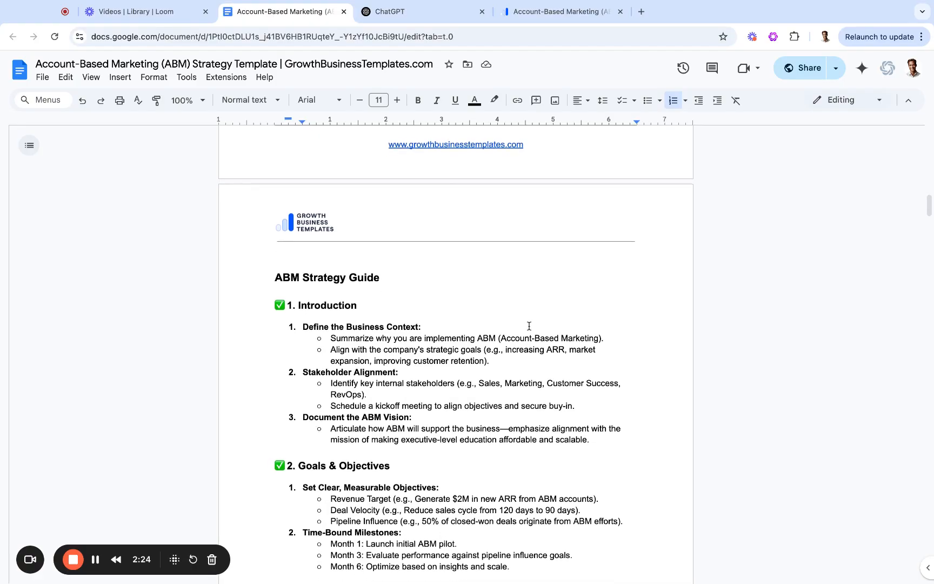
scroll(529, 326, "down", 1)
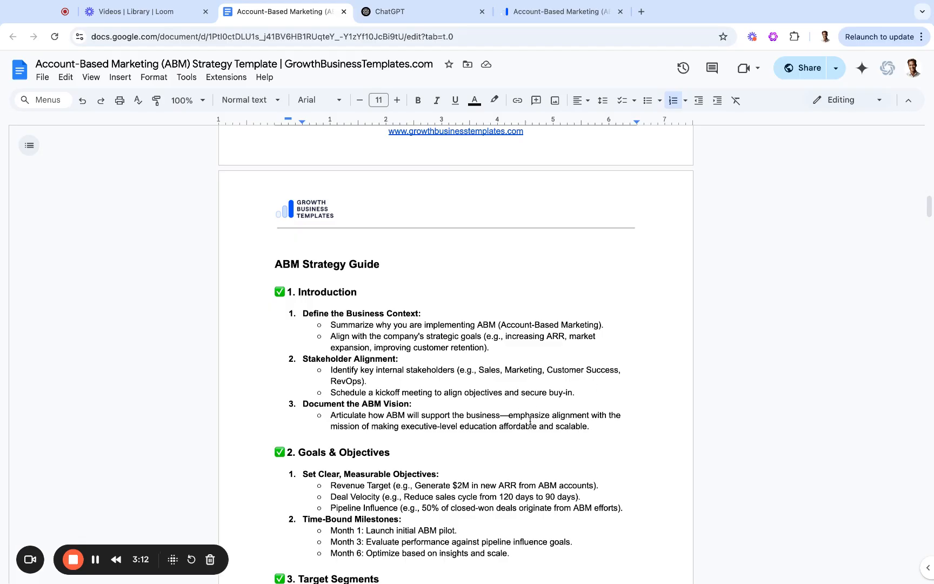
scroll(530, 423, "down", 4)
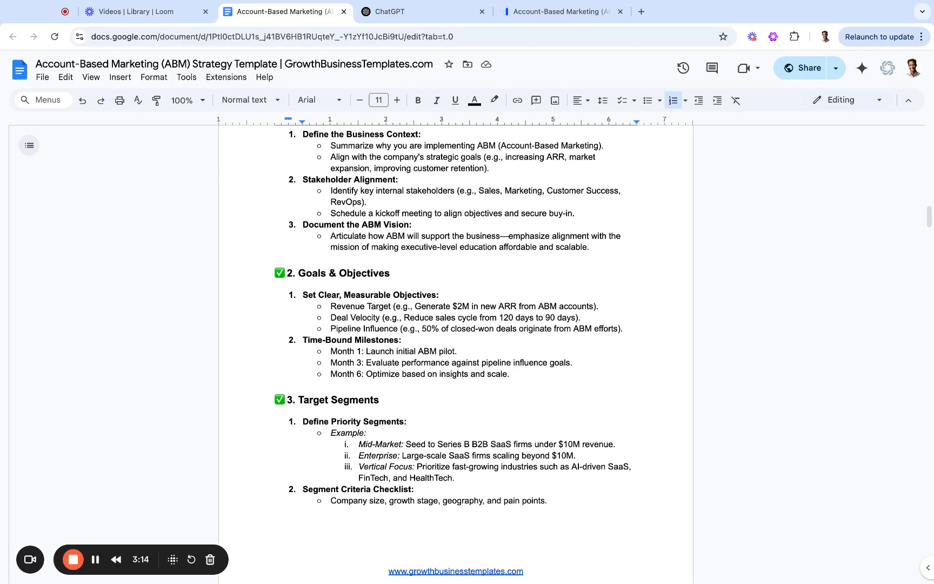
scroll(455, 354, "down", 1)
scroll(455, 354, "down", 1)
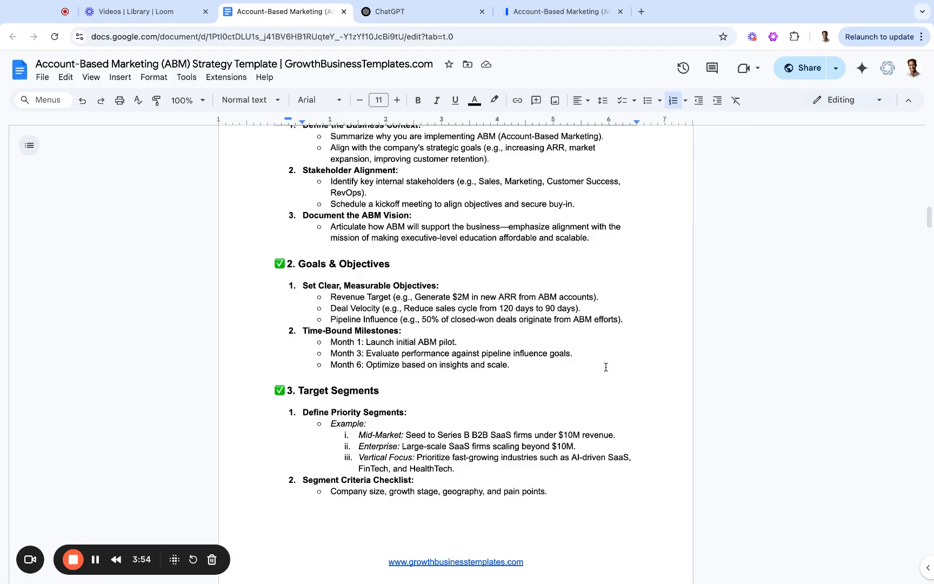
scroll(452, 352, "down", 1)
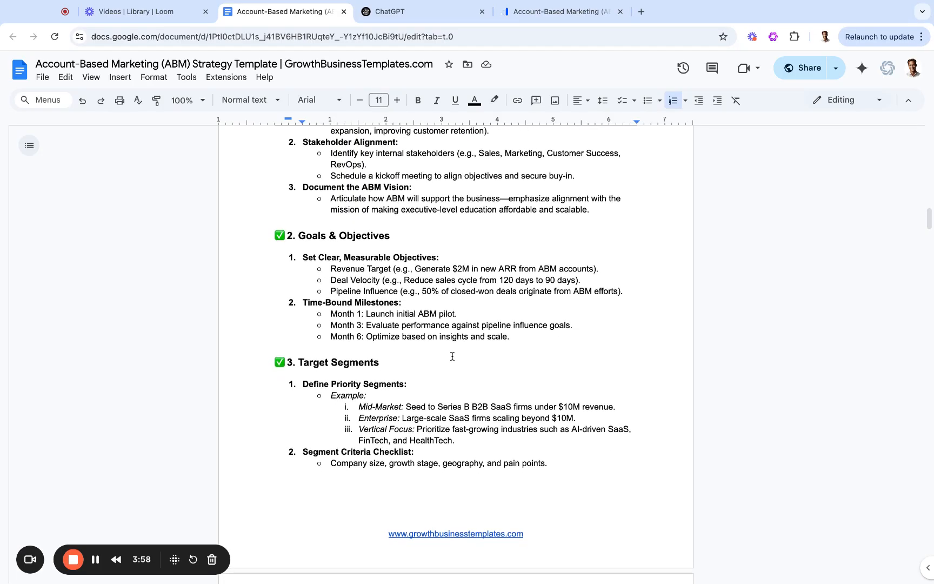
scroll(450, 360, "down", 4)
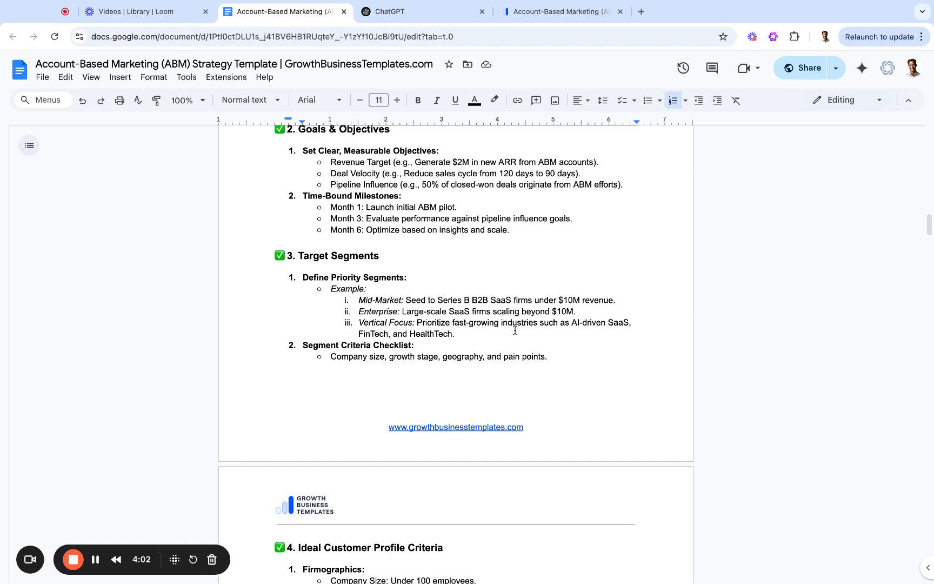
scroll(515, 331, "down", 1)
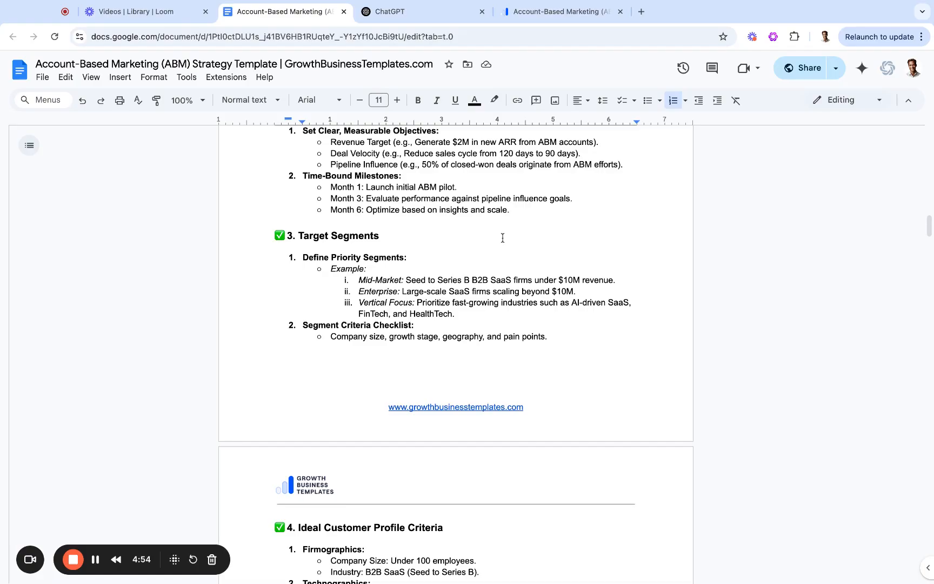
Examine the guide's Ideal Customer Profile Criteria and Target Account List sections, including the account tiers and key contacts
scroll(444, 287, "down", 2)
scroll(588, 308, "down", 3)
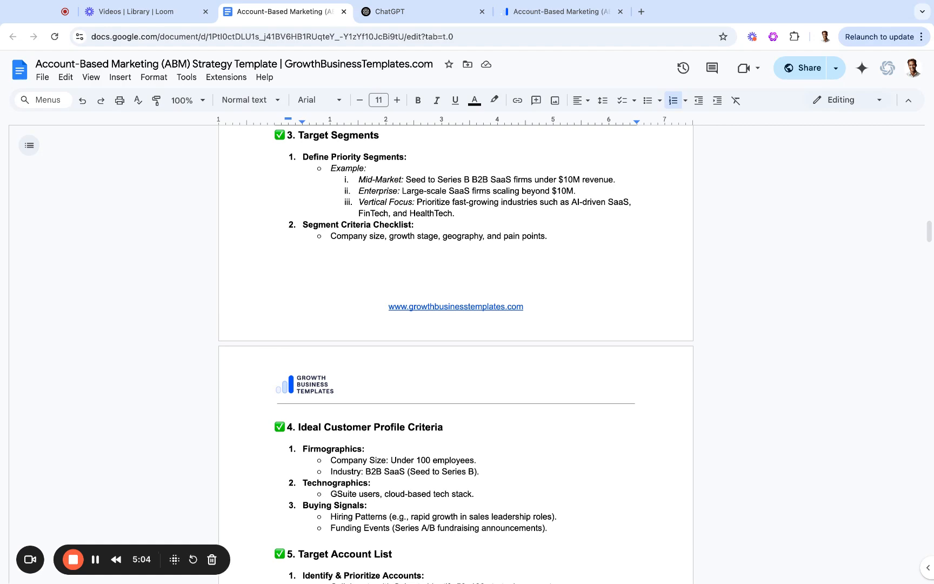
scroll(467, 313, "down", 3)
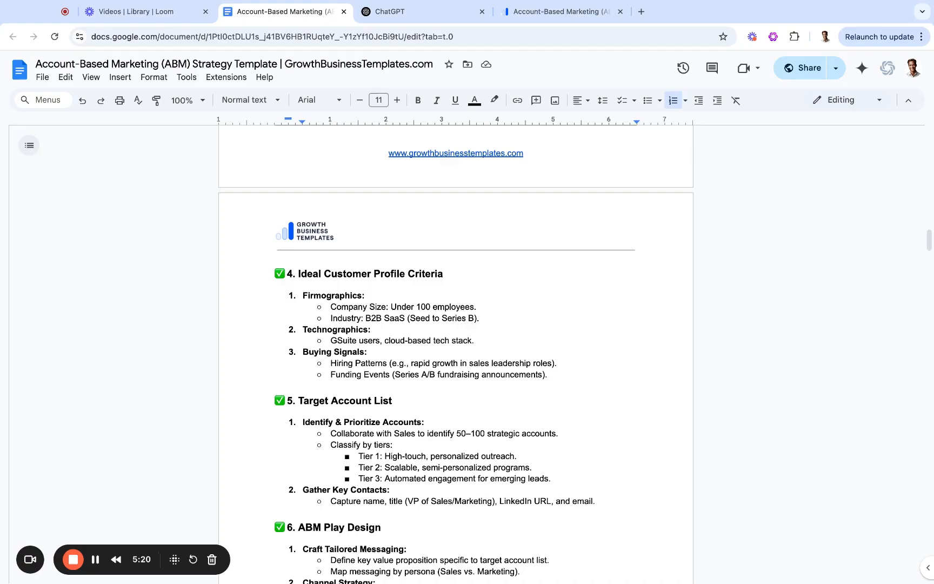
scroll(431, 367, "down", 3)
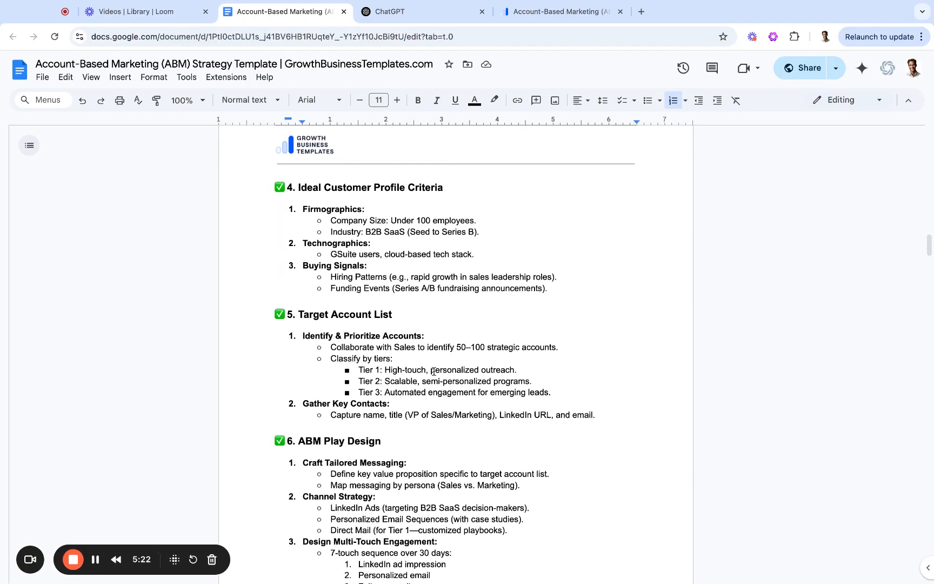
scroll(433, 371, "down", 1)
scroll(435, 371, "down", 2)
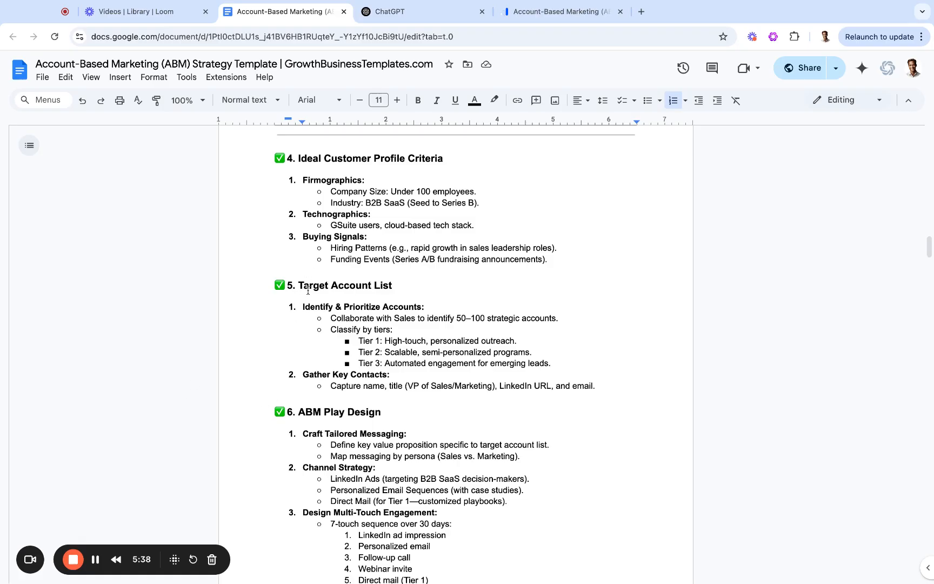
scroll(298, 366, "down", 2)
scroll(297, 367, "down", 1)
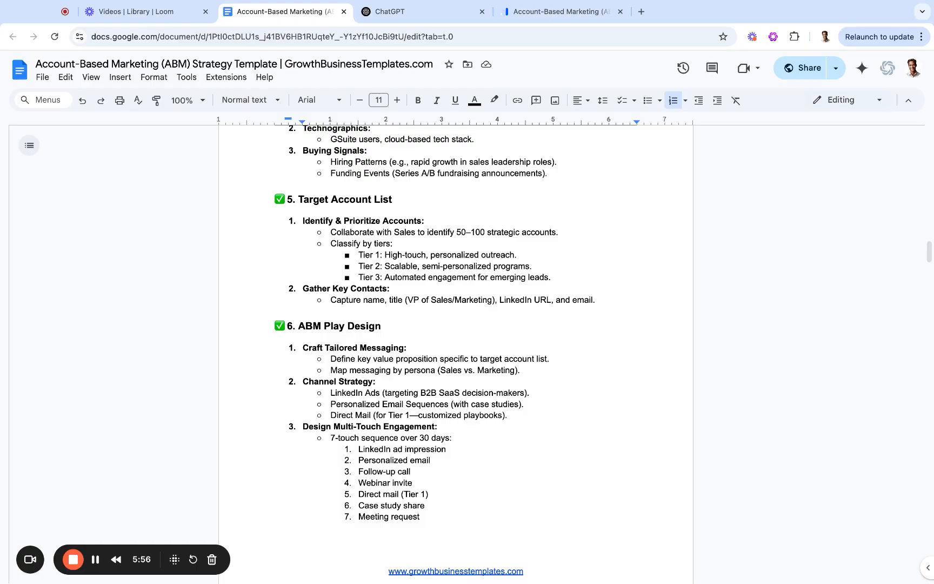
Read the ABM Play Design and Content Planning sections, including the multi-touch sequence and the content framework table
left_click_drag(461, 393, 396, 301)
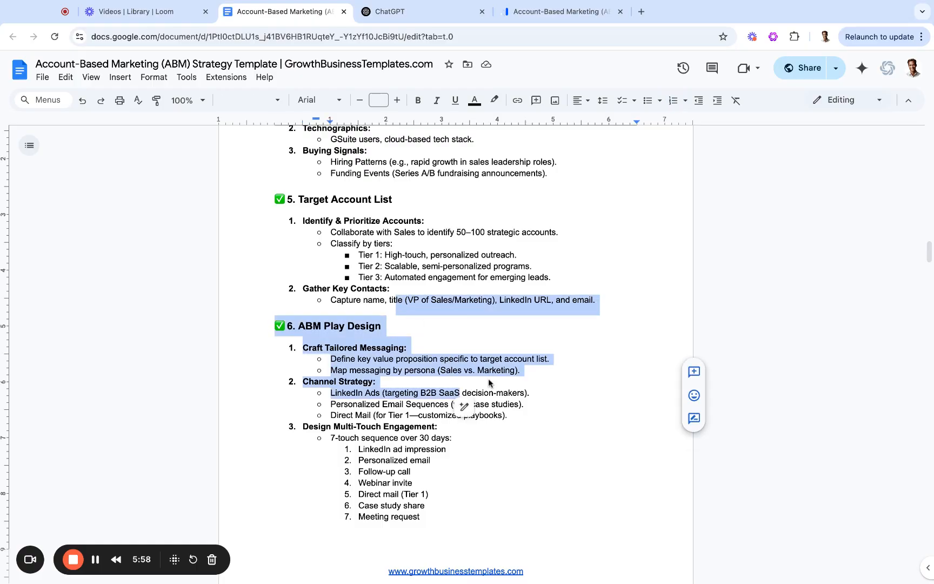
left_click(459, 345)
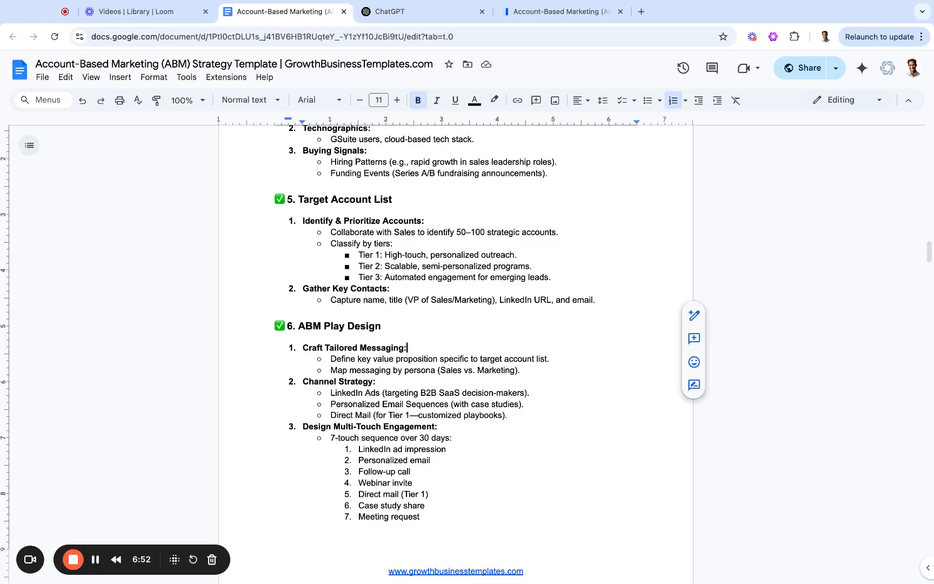
scroll(430, 362, "down", 3)
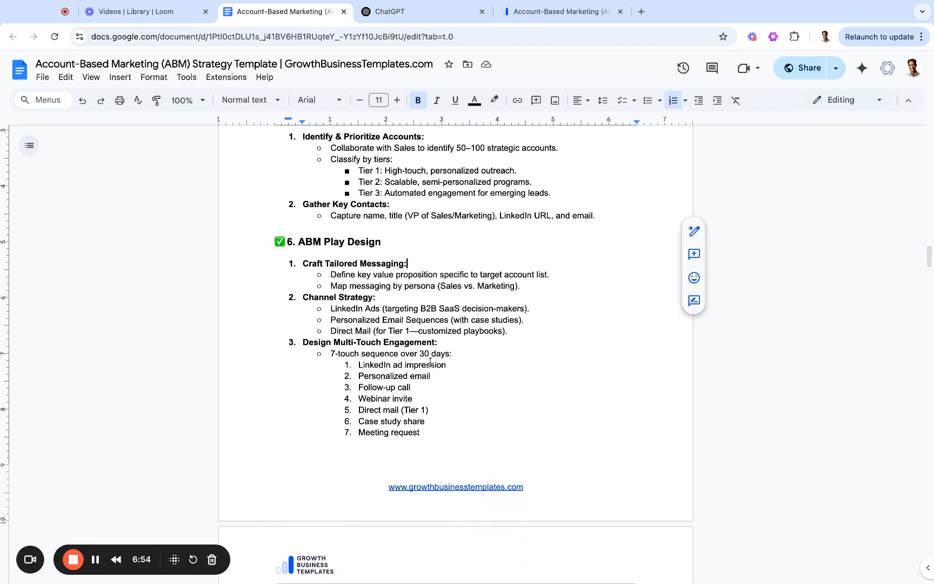
scroll(553, 303, "down", 2)
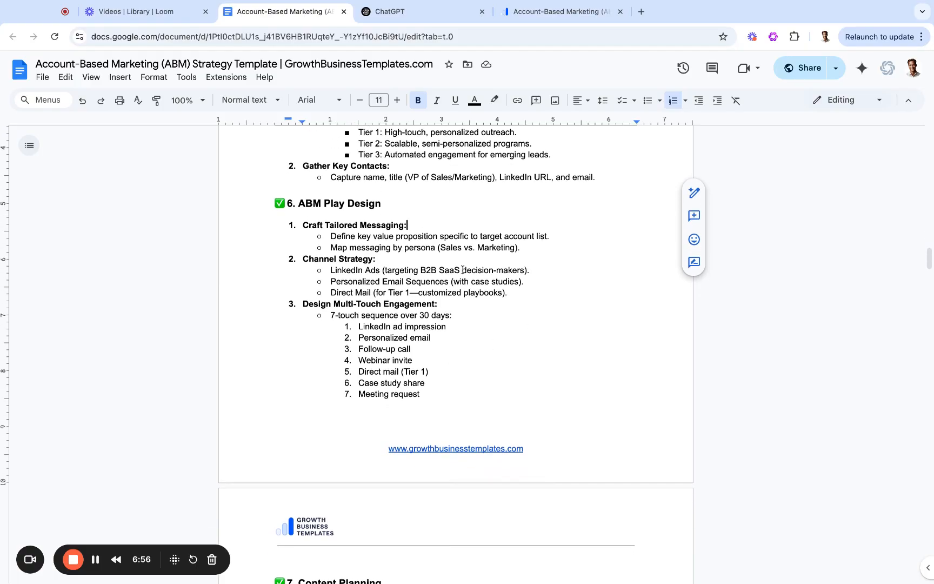
scroll(628, 273, "down", 1)
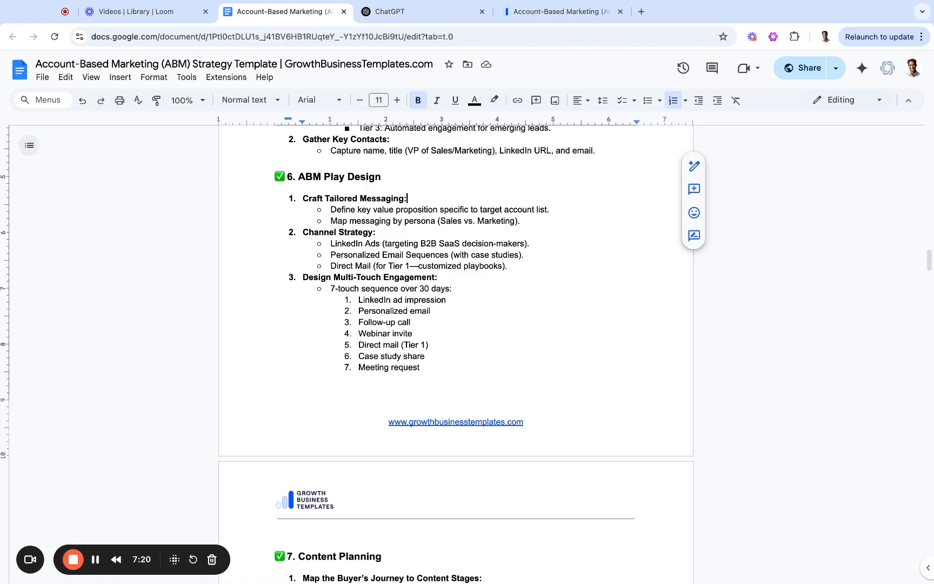
scroll(455, 351, "down", 4)
scroll(455, 351, "down", 5)
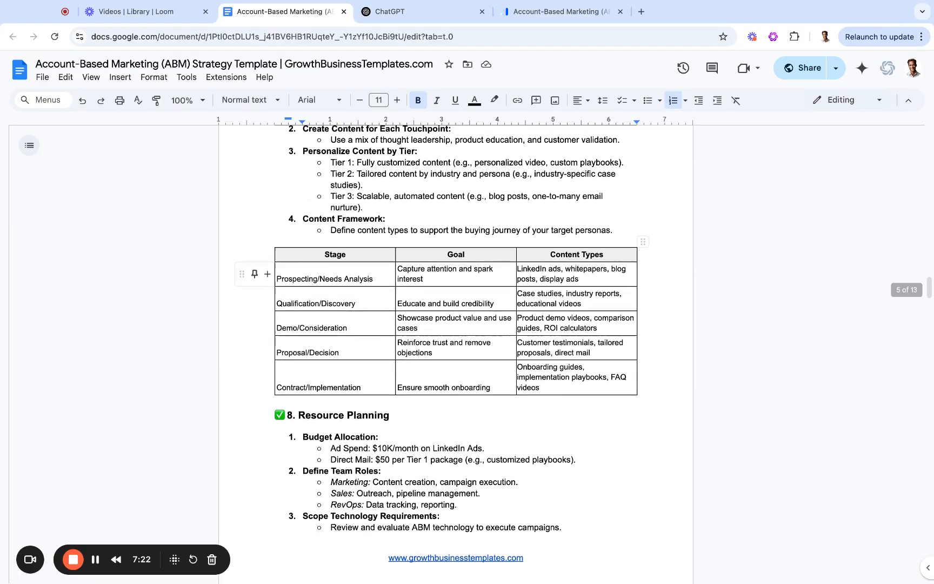
scroll(456, 351, "up", 1)
scroll(393, 346, "up", 1)
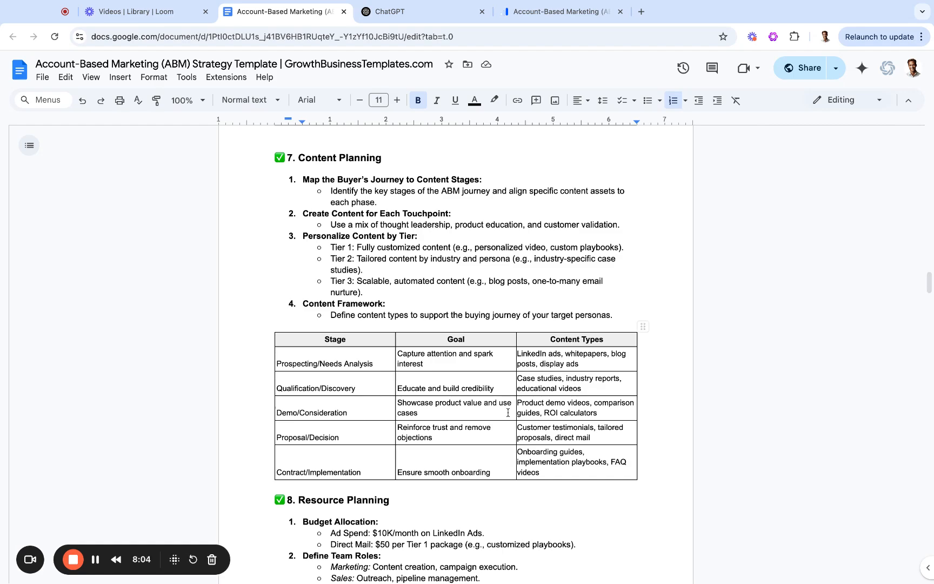
Review the Resource Planning and Measurement & KPIs sections through to the guide's Outcome paragraph
scroll(508, 413, "down", 5)
scroll(508, 413, "down", 1)
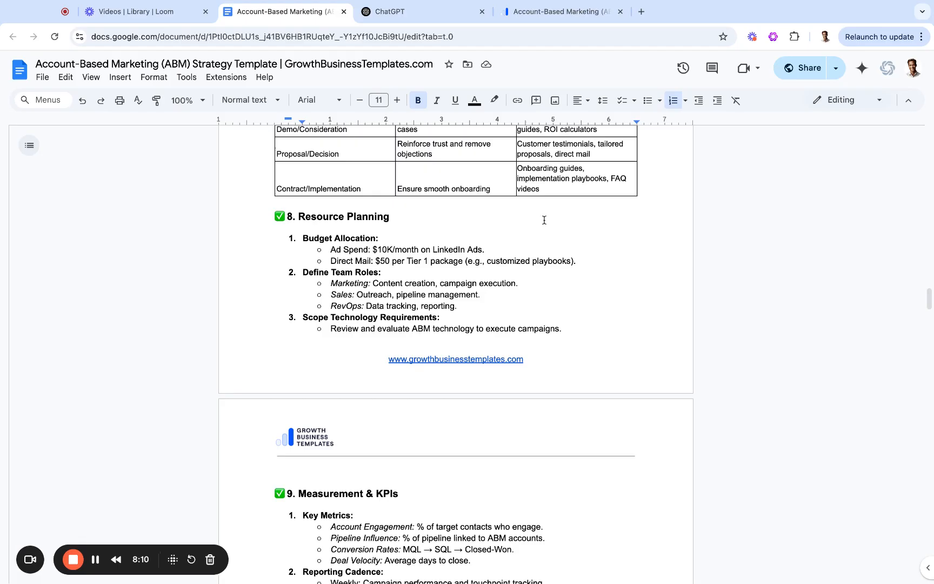
scroll(542, 296, "down", 1)
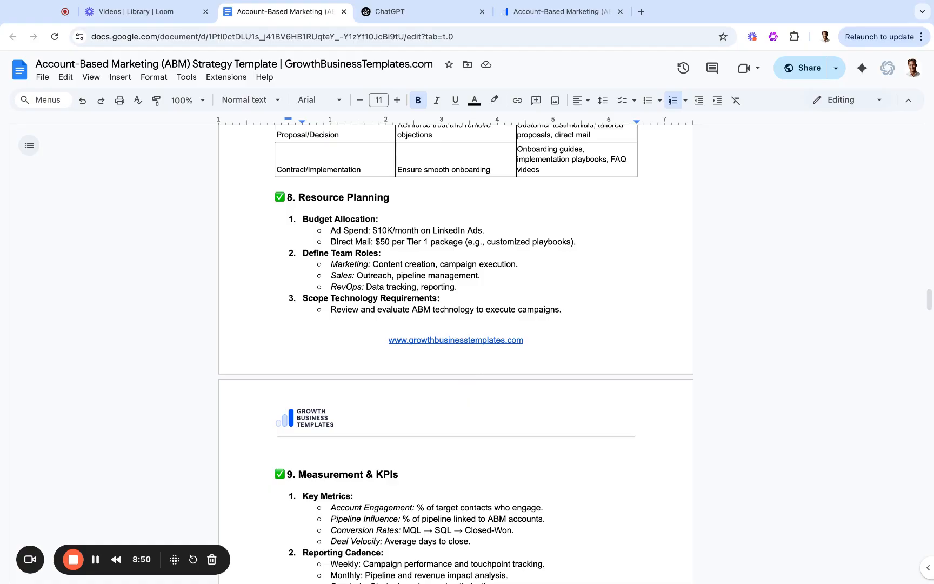
scroll(456, 351, "down", 4)
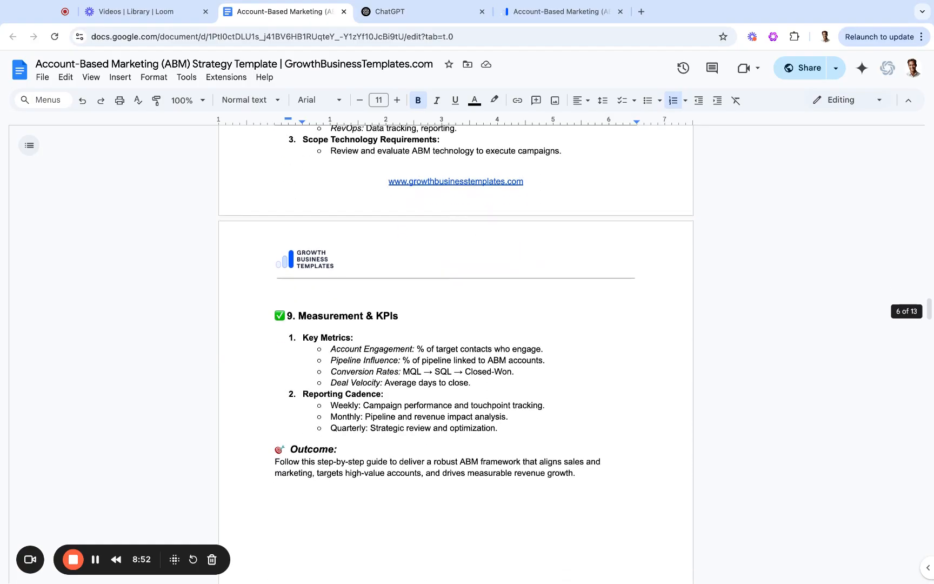
scroll(456, 351, "down", 2)
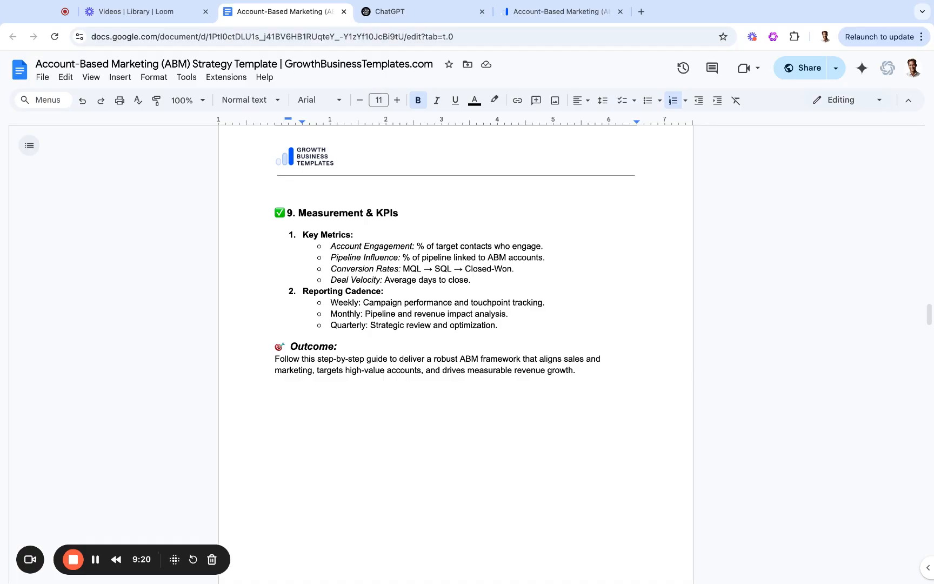
scroll(458, 444, "down", 1)
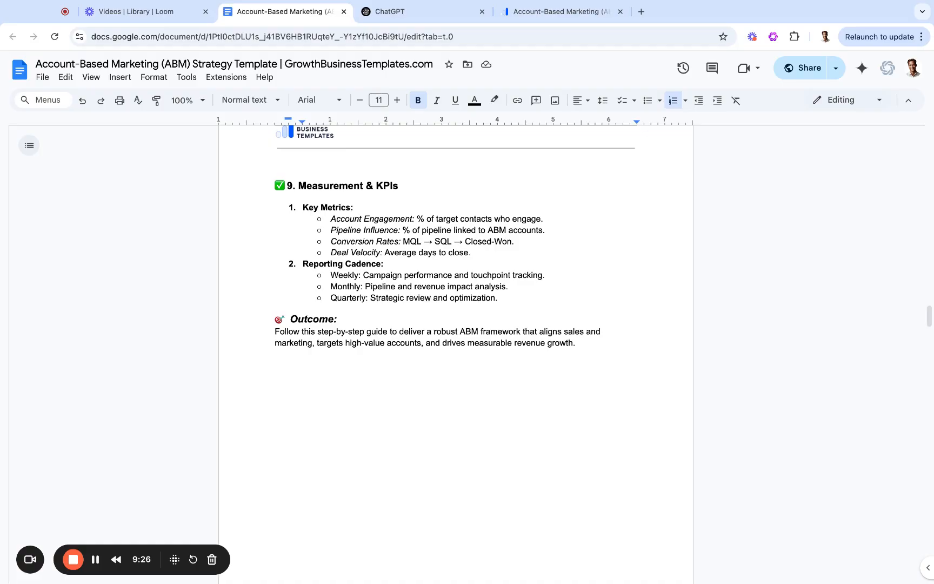
Go past the ABM Strategy Brief Example title page to the introduction and key takeaways of Clay's ABM strategy brief
scroll(456, 346, "down", 8)
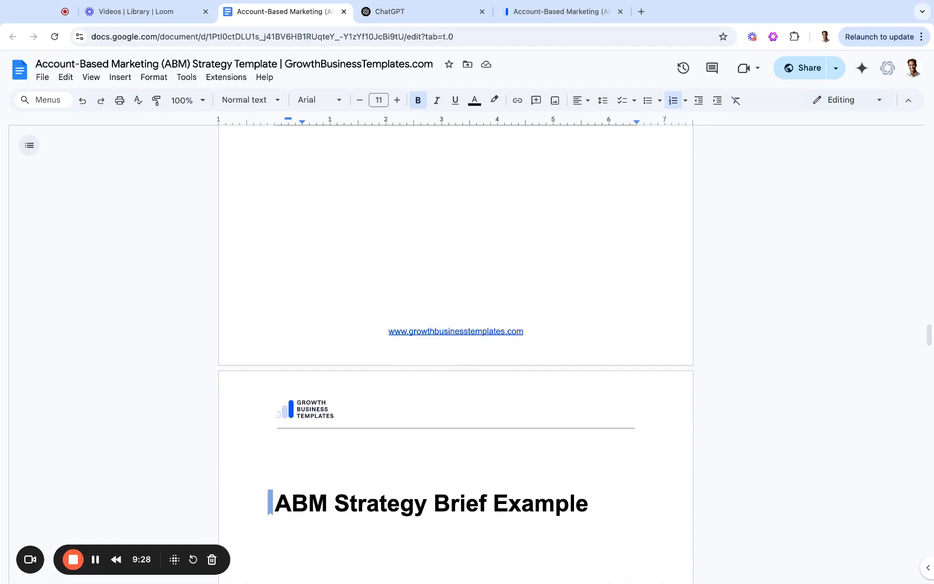
scroll(402, 402, "down", 4)
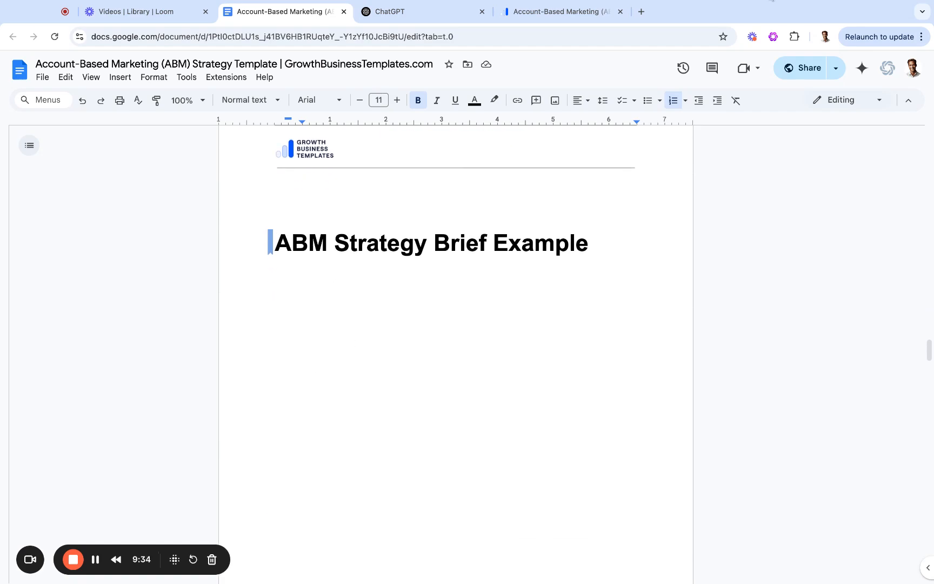
scroll(518, 460, "down", 1)
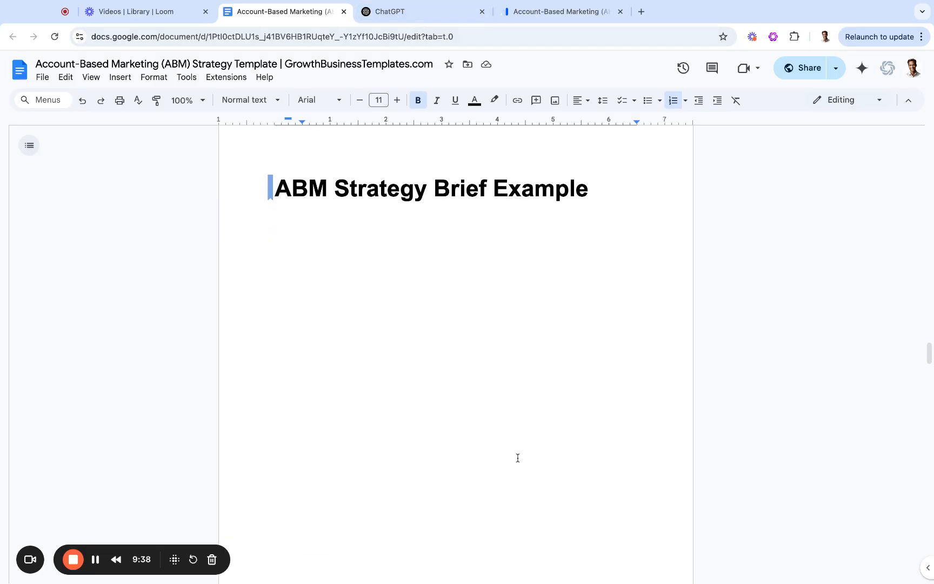
scroll(517, 458, "down", 10)
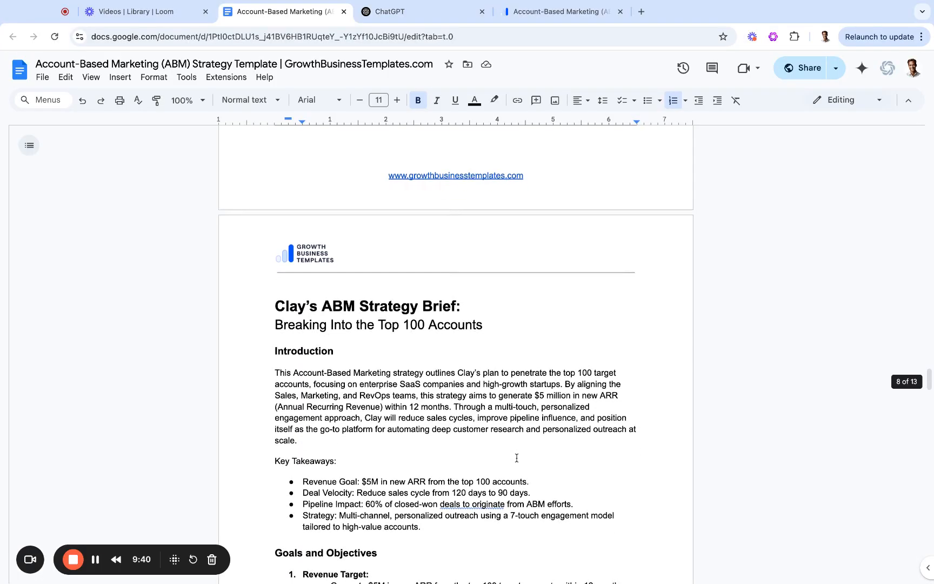
Read Clay's brief from the introduction through Goals and Objectives to Target Segments, highlighting the criteria line for enterprise SaaS companies
scroll(425, 380, "down", 1)
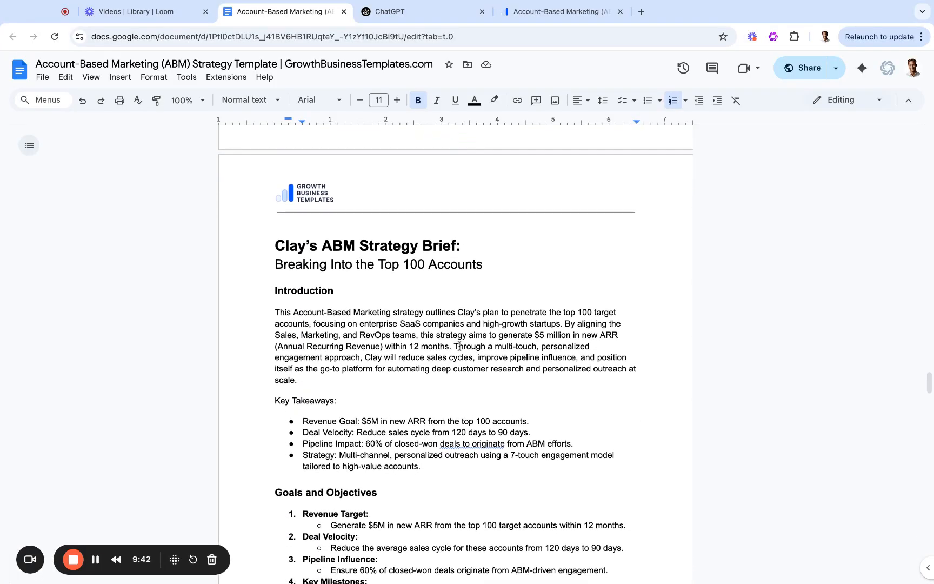
scroll(459, 345, "down", 1)
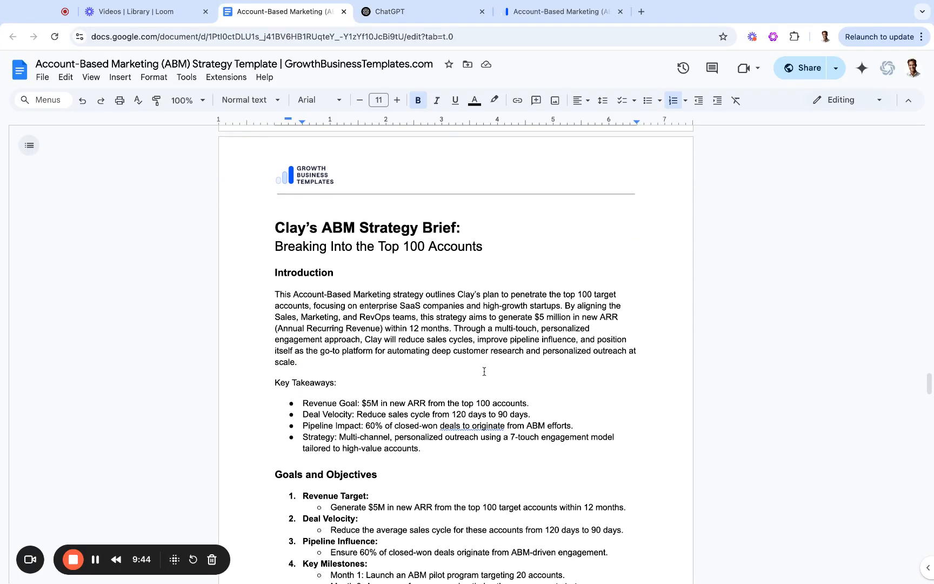
scroll(425, 372, "down", 1)
scroll(352, 421, "down", 1)
scroll(489, 361, "down", 2)
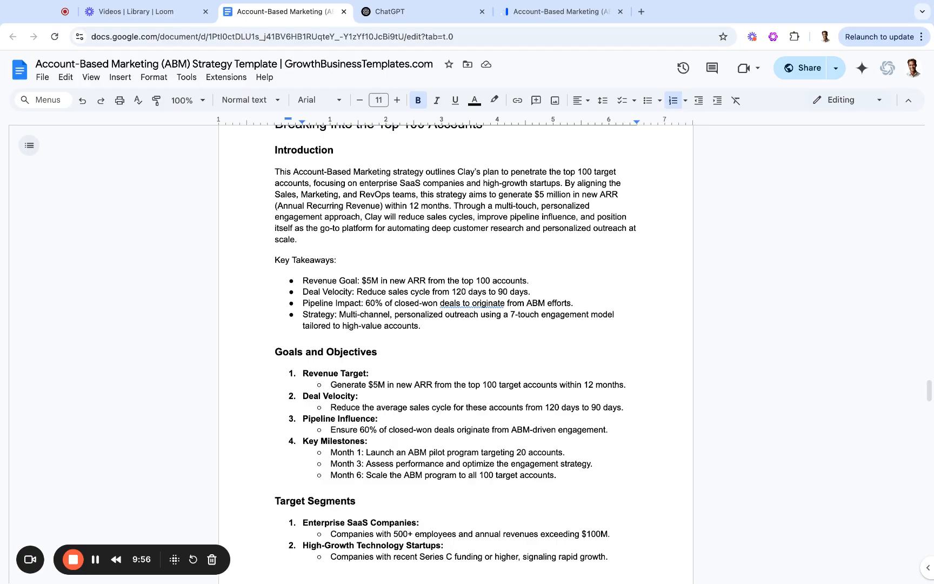
scroll(486, 348, "down", 4)
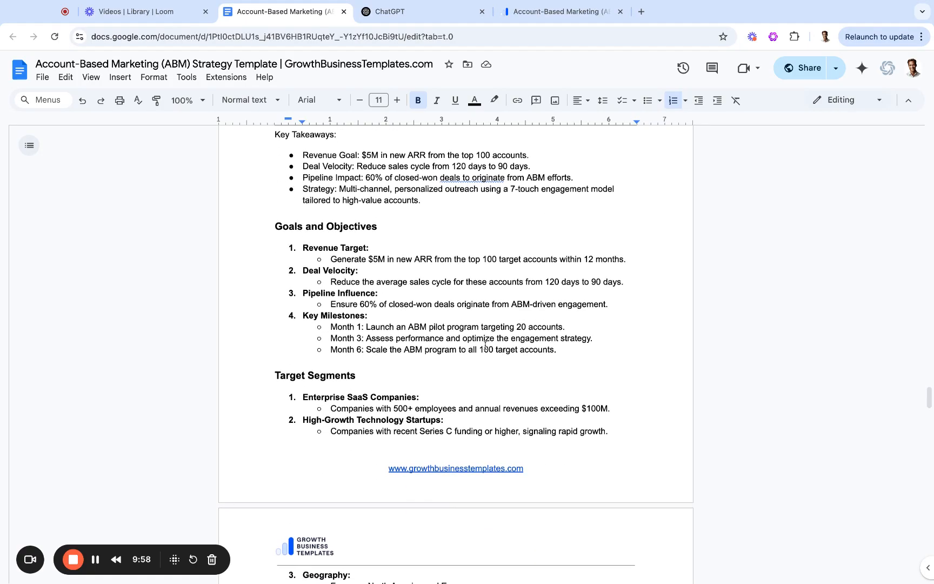
scroll(369, 379, "down", 2)
scroll(357, 406, "down", 2)
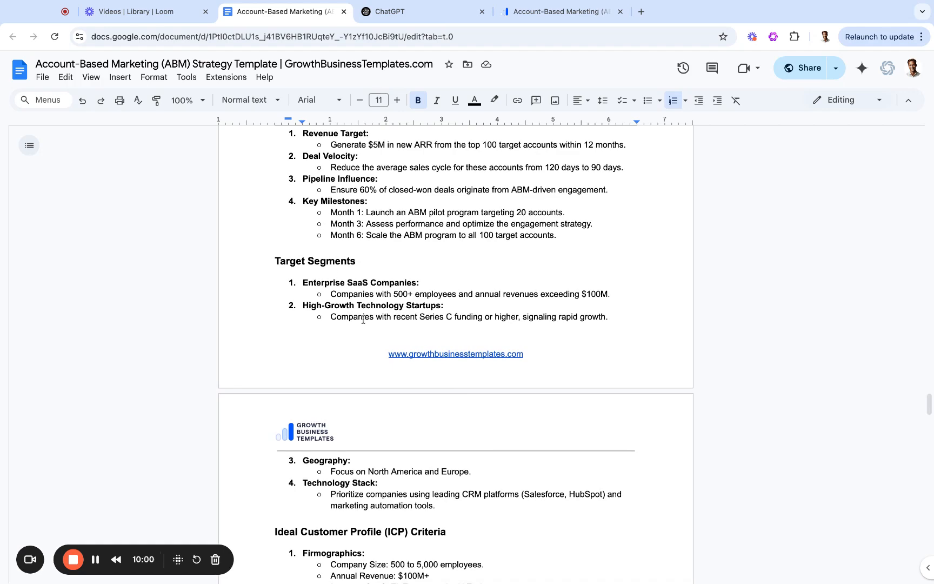
left_click(395, 292)
triple_click(395, 292)
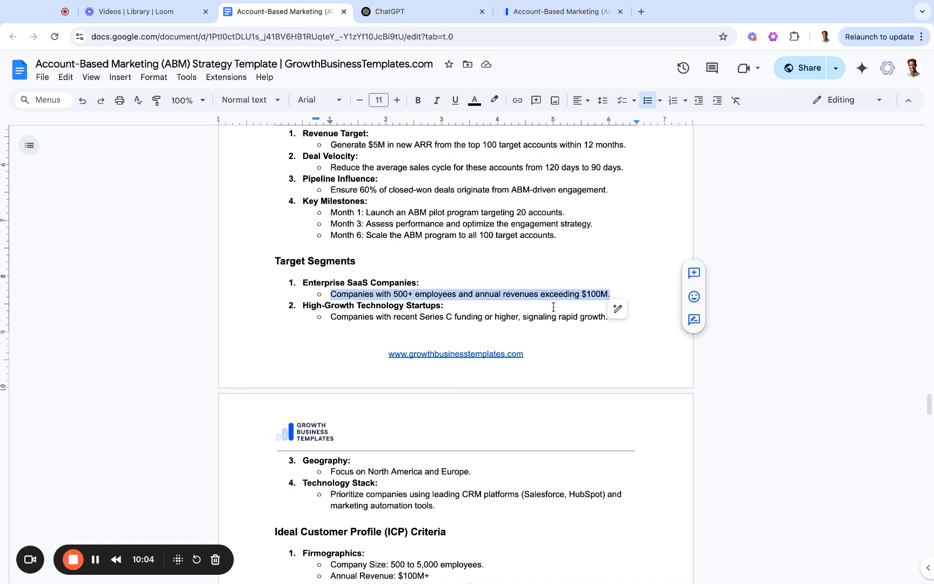
Review the brief's Ideal Customer Profile Criteria, Target Account List tiers and ABM Play Design sections
scroll(447, 322, "down", 2)
scroll(446, 322, "down", 8)
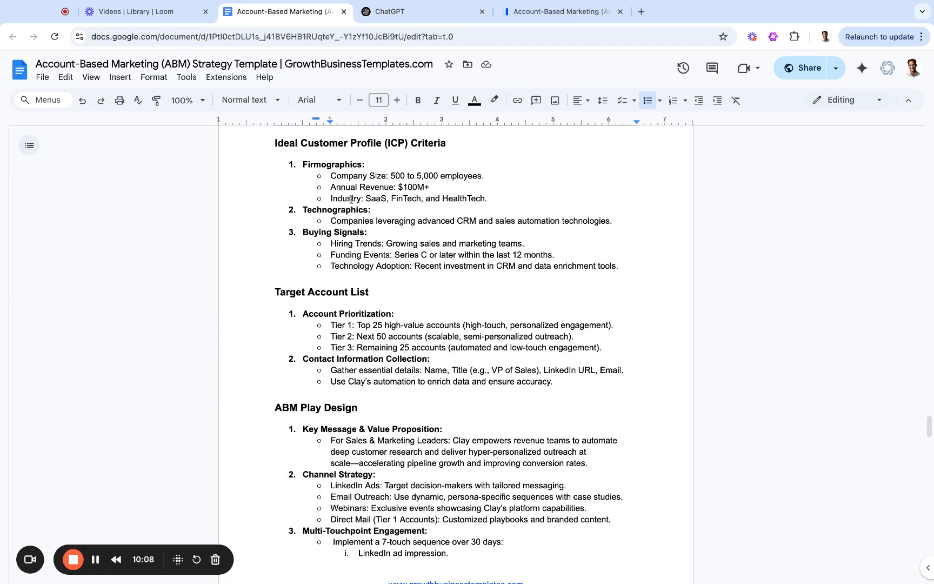
left_click(403, 336)
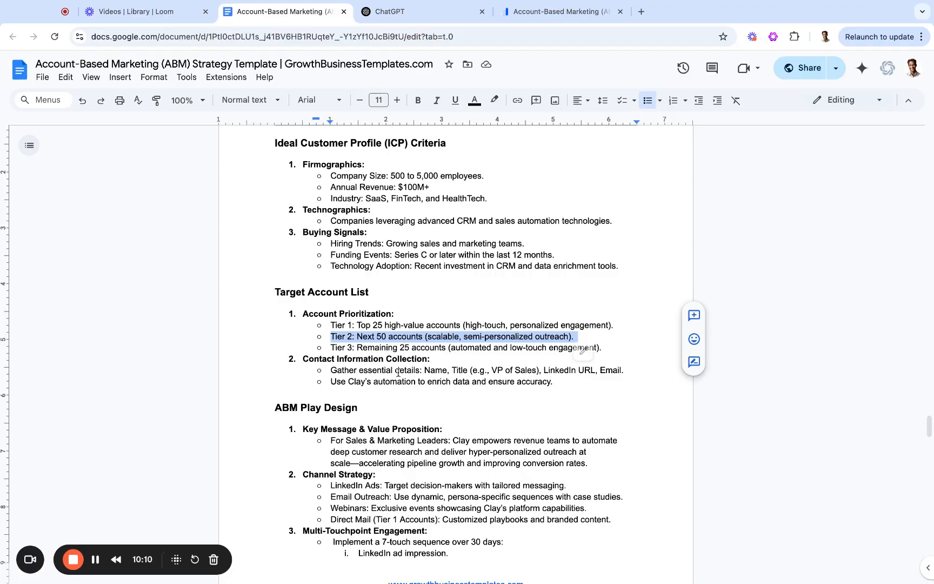
scroll(306, 303, "down", 3)
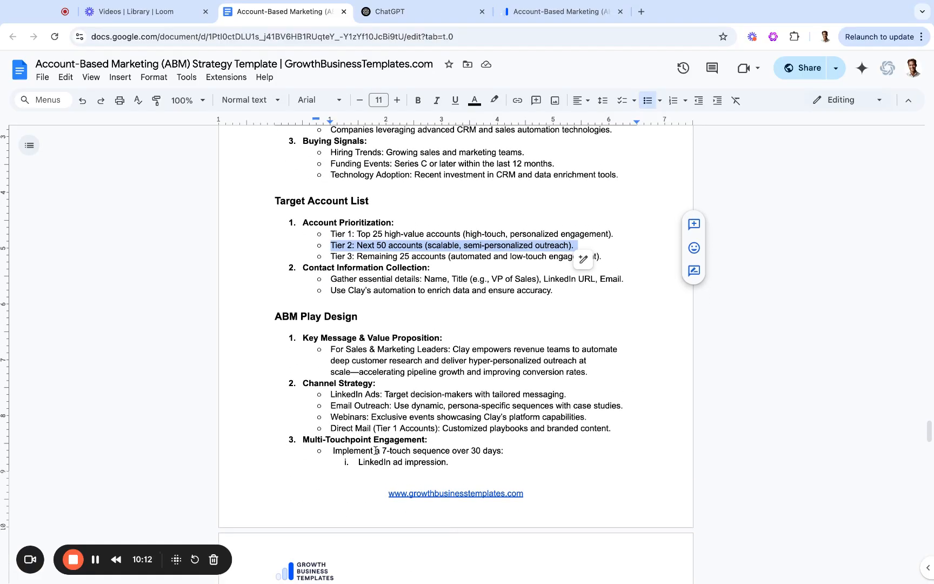
Examine the Customized Content Plan table, focusing on the content types for the Prospecting/Needs Analysis stage
scroll(376, 450, "down", 10)
scroll(376, 451, "down", 4)
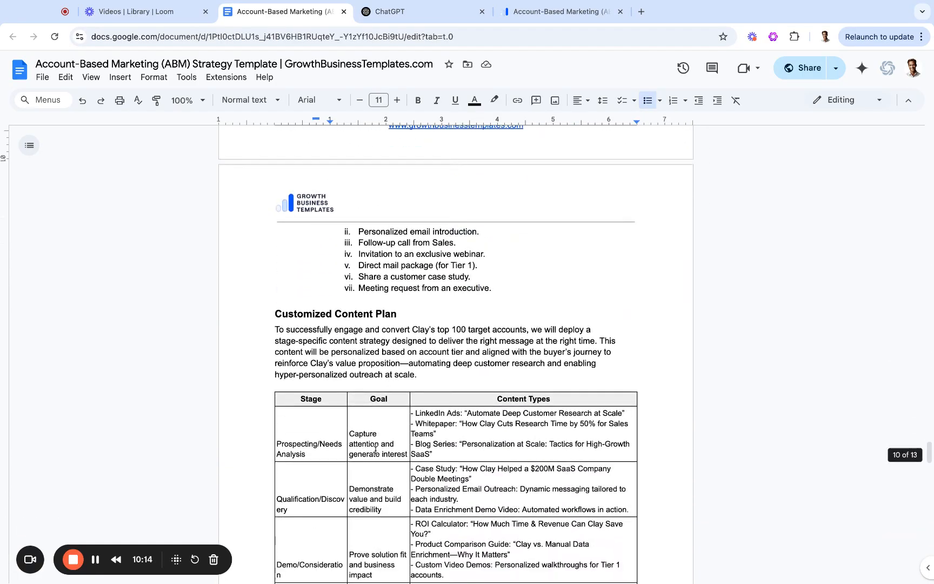
scroll(398, 416, "down", 3)
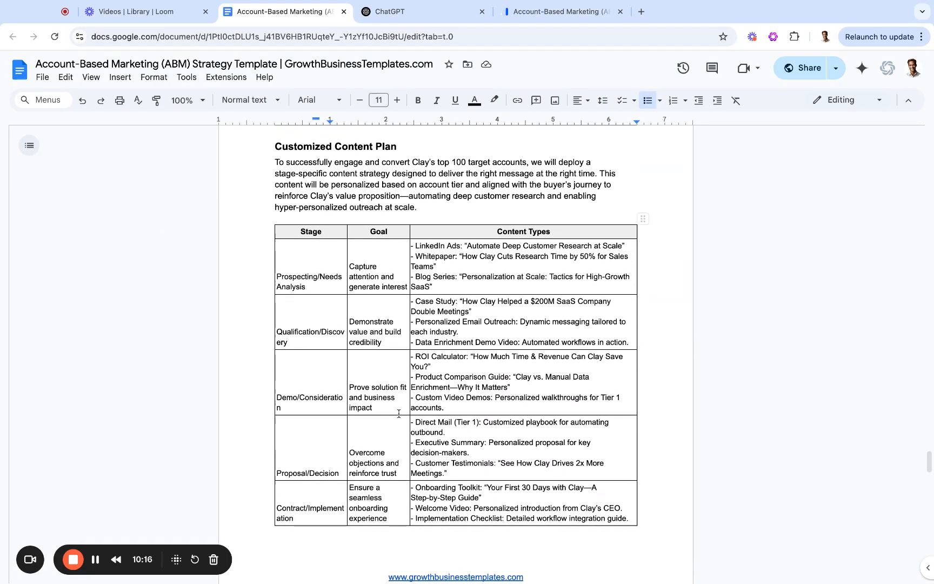
left_click(424, 248)
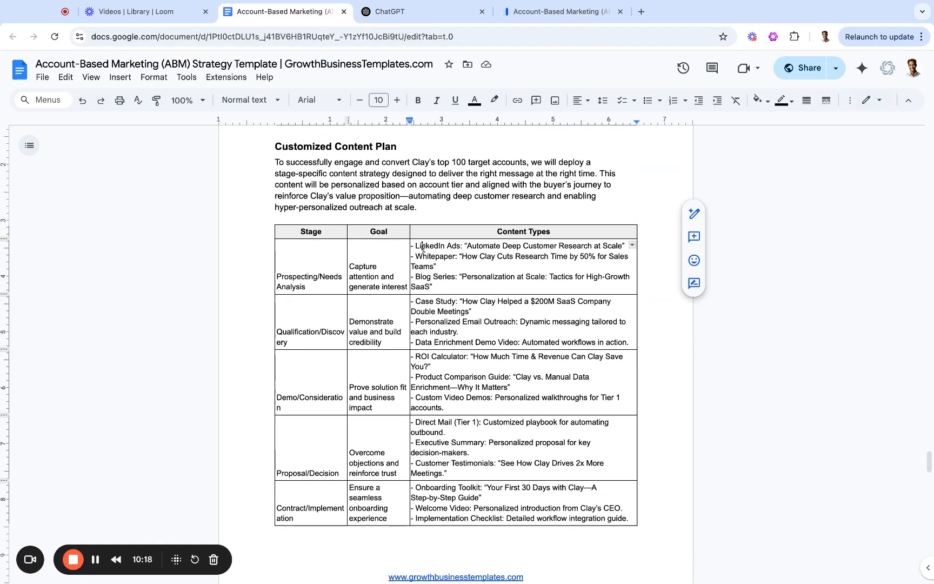
triple_click(441, 248)
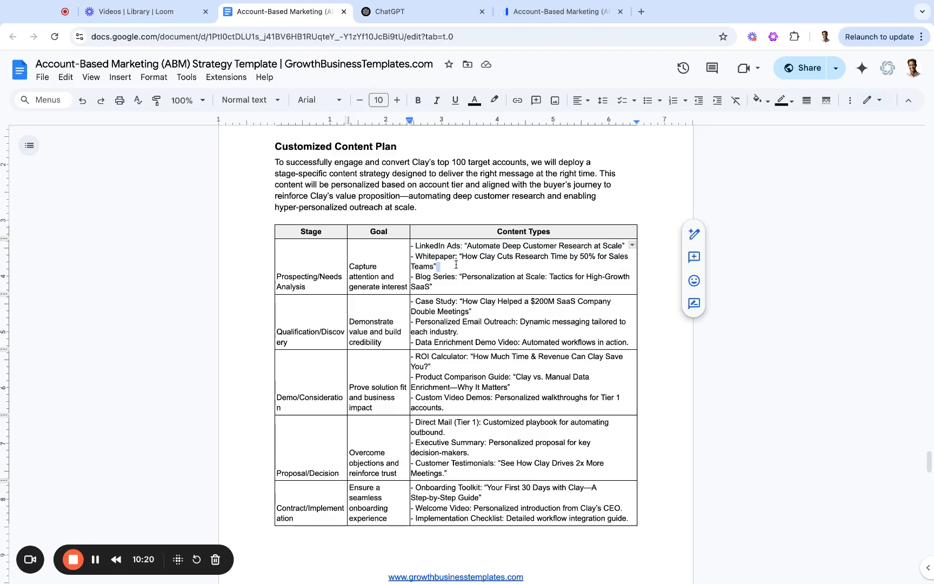
triple_click(444, 266)
left_click(490, 275)
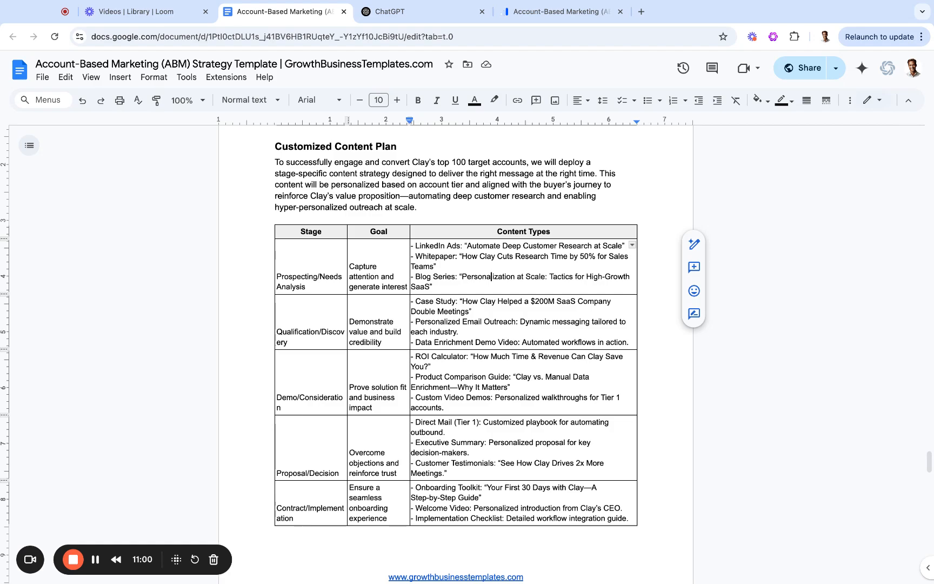
Read the brief's Resource Planning, Measurement & KPIs and Conclusion sections
scroll(524, 423, "down", 10)
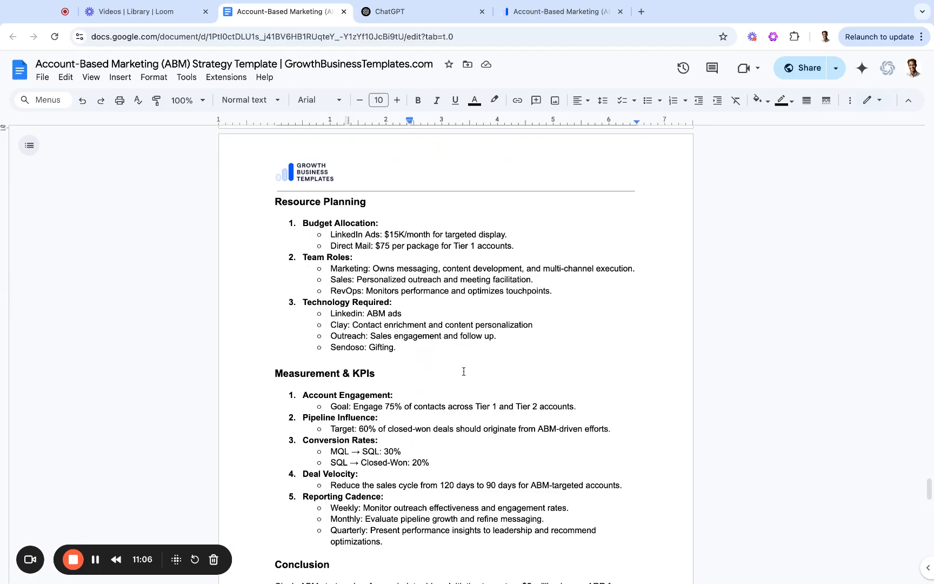
scroll(463, 371, "down", 1)
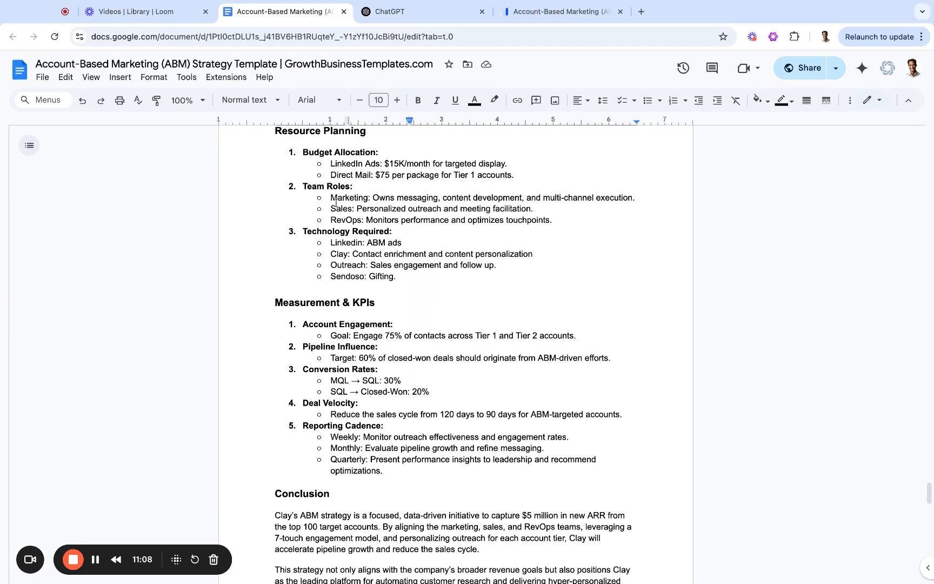
scroll(384, 437, "down", 1)
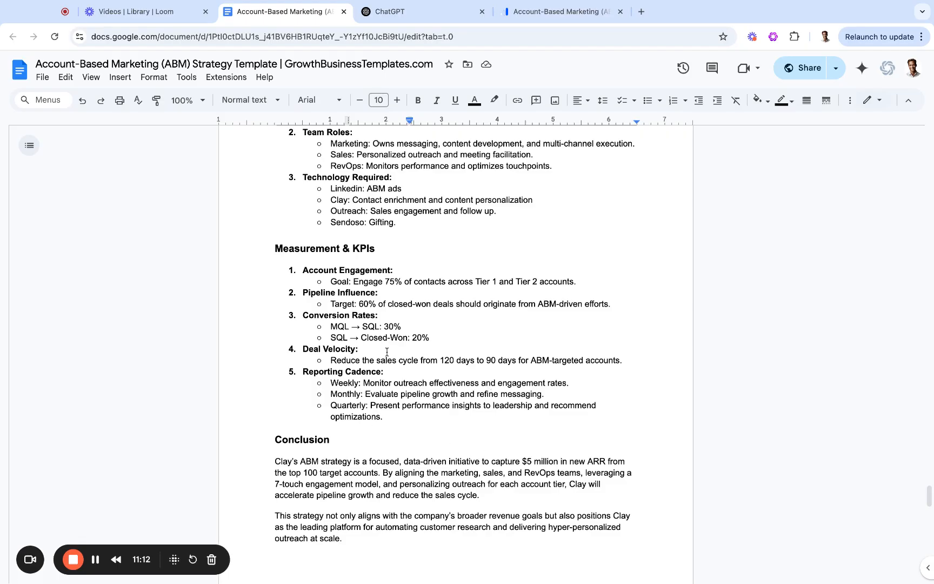
scroll(512, 428, "down", 1)
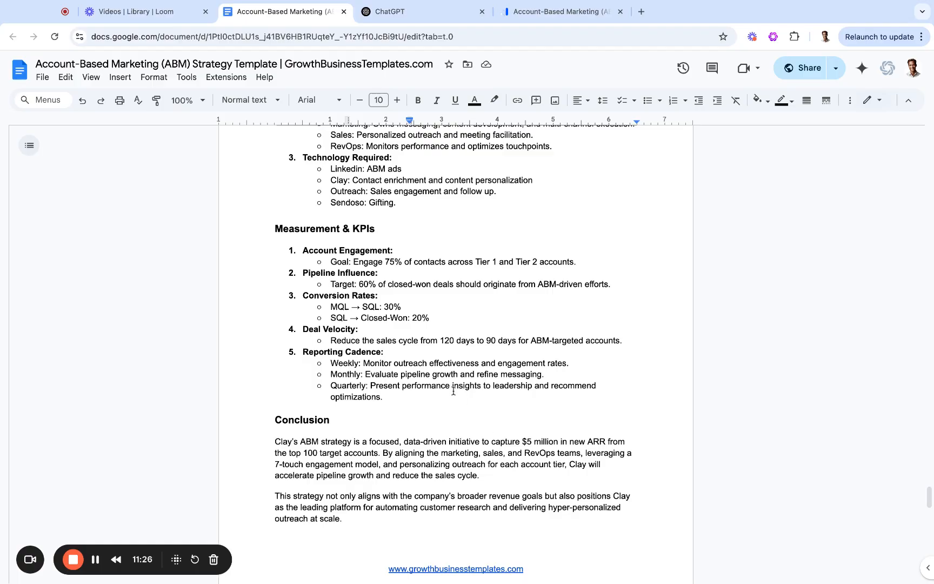
Copy the full ABM strategy brief prompt from the template's AI Prompt section into a new ChatGPT message
scroll(453, 390, "down", 8)
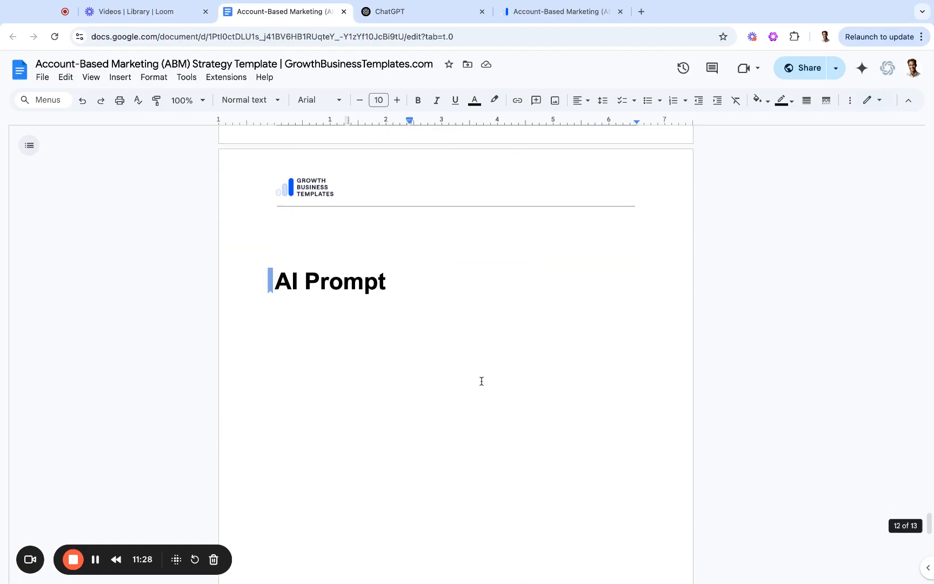
scroll(359, 300, "down", 5)
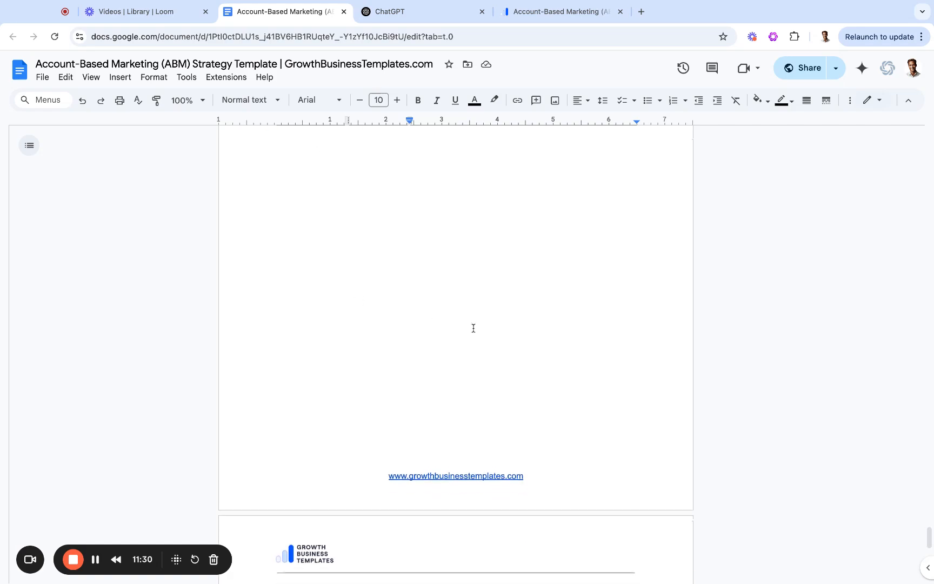
scroll(474, 328, "down", 7)
scroll(401, 295, "down", 2)
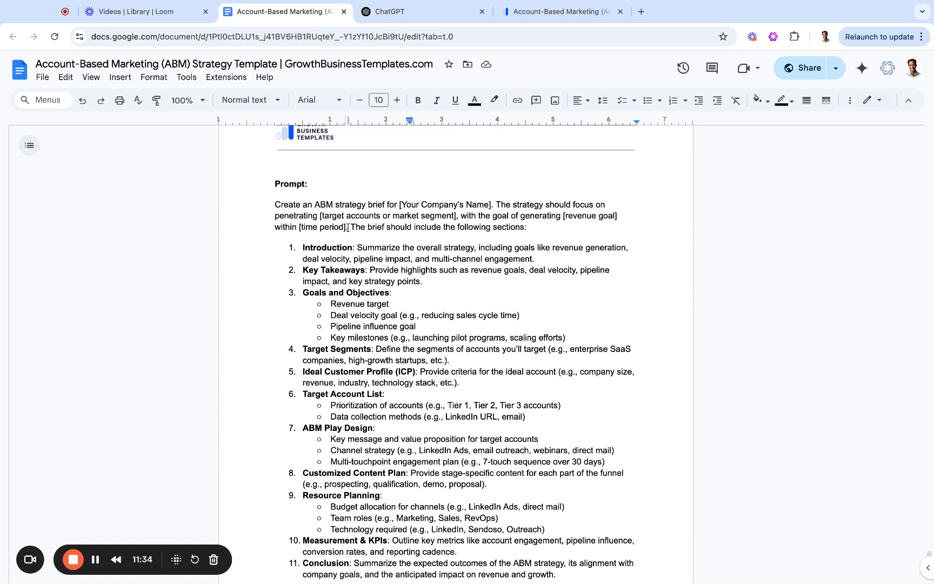
left_click_drag(274, 203, 544, 523)
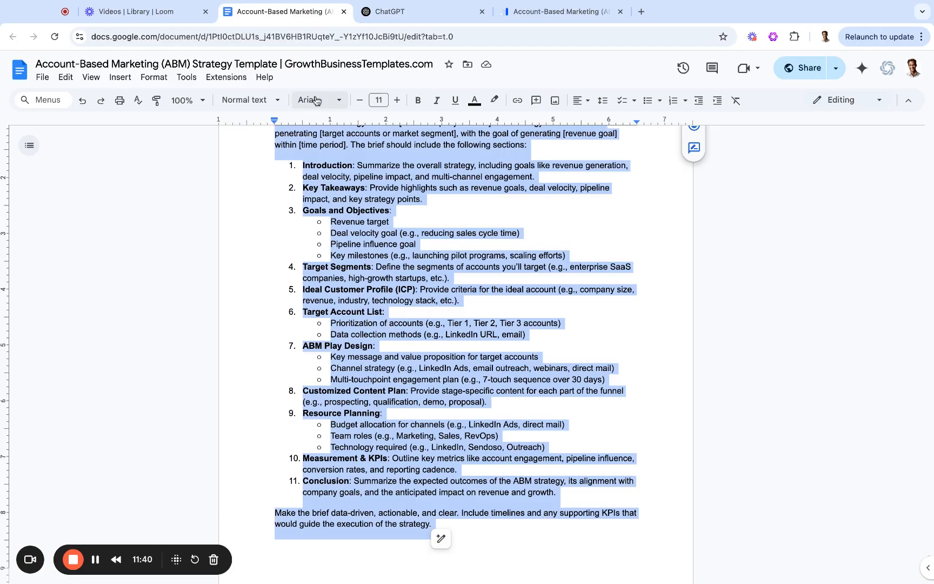
left_click(430, 16)
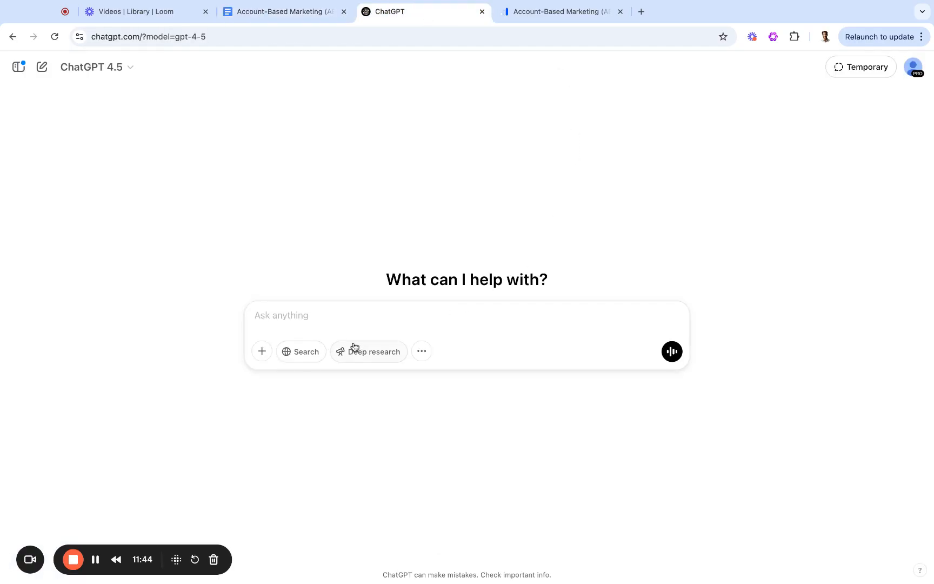
key("super+v")
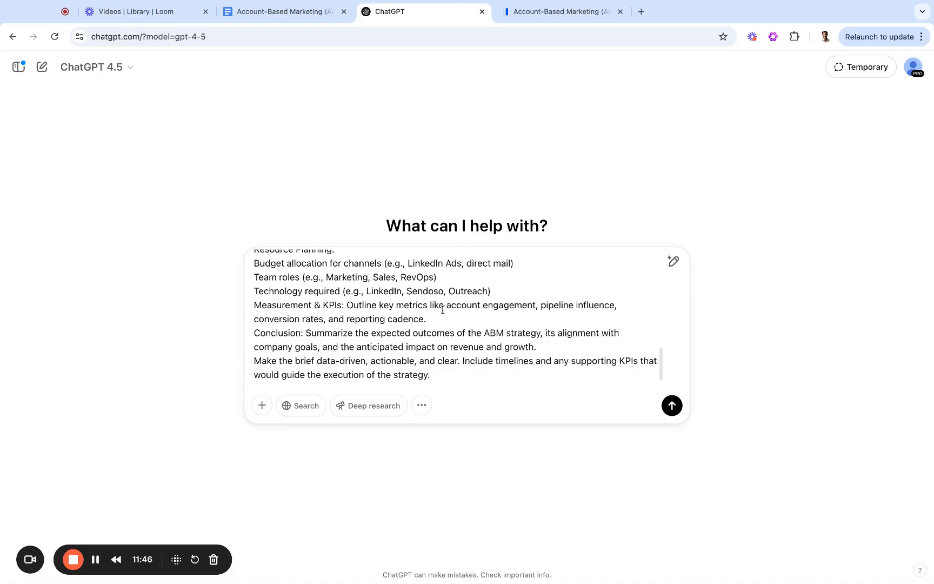
Replace the [Your Company's Name] placeholder in the prompt's opening sentence with Asana
scroll(445, 307, "up", 10)
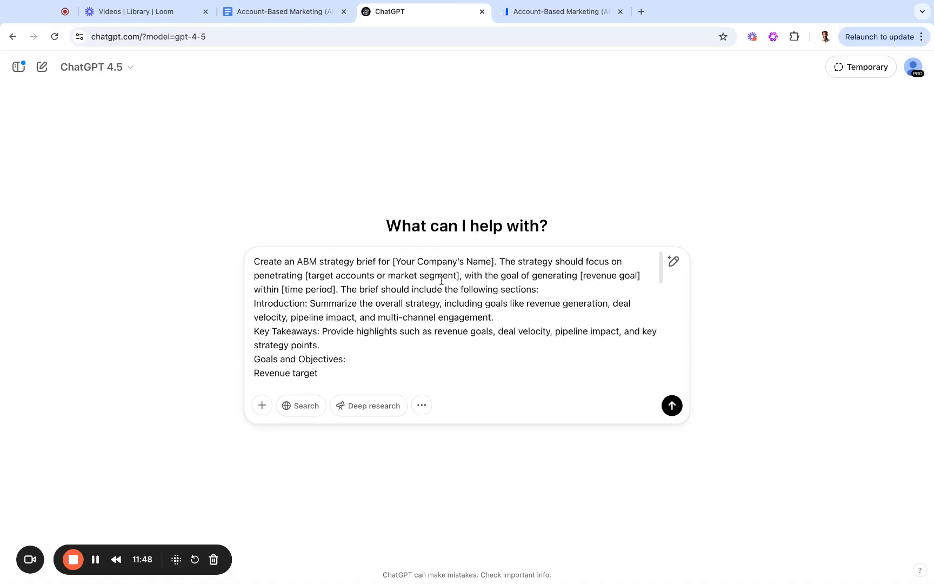
left_click(452, 262)
left_click(491, 261)
key("shift+alt+Left")
key("shift+alt+Left")
key("shift+alt+Left")
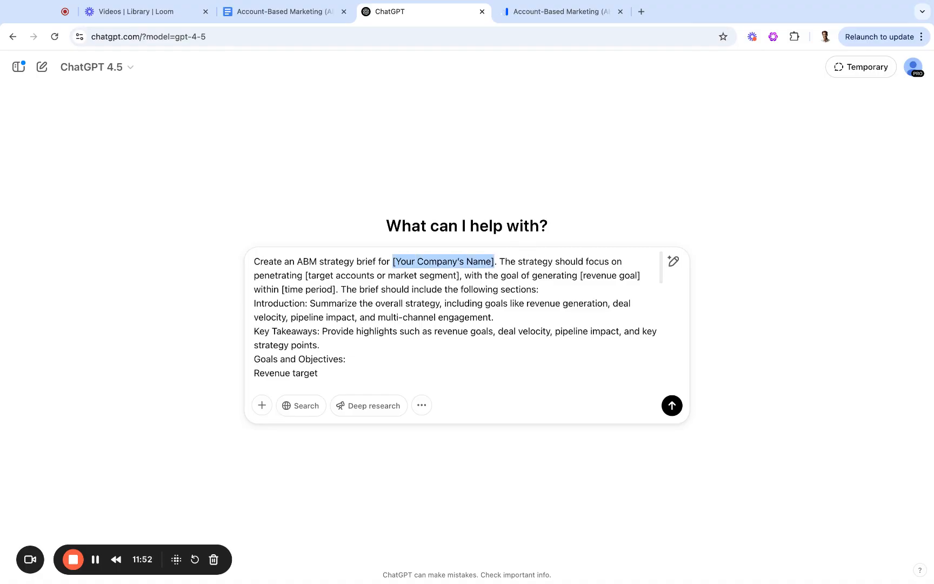
type("S")
key("BackSpace")
type("Asana")
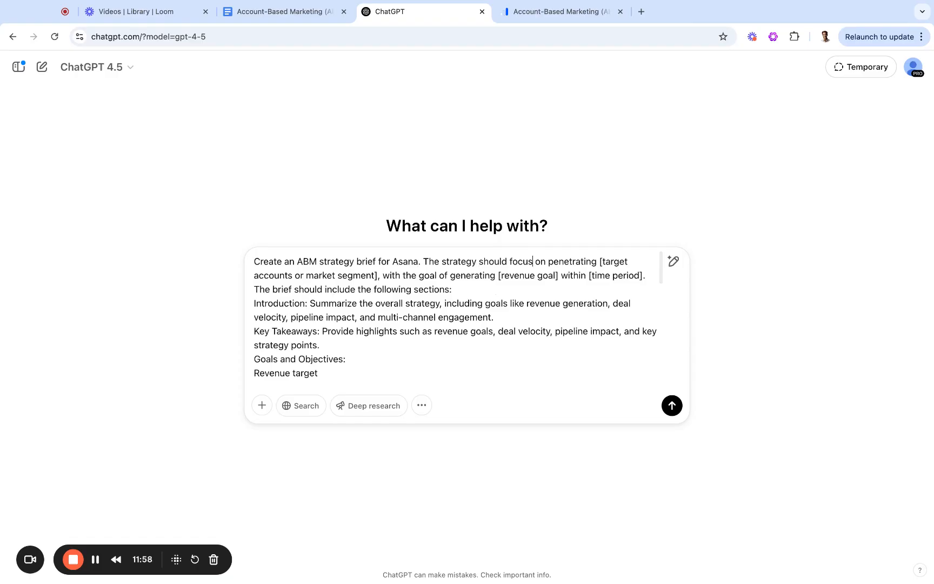
Replace the [target accounts or market segment] placeholder with "enterprise marketing agencies"
key("shift+alt+Right")
key("shift+alt+Right")
key("shift+alt+Right")
key("shift+alt+Right")
key("shift+alt+Right")
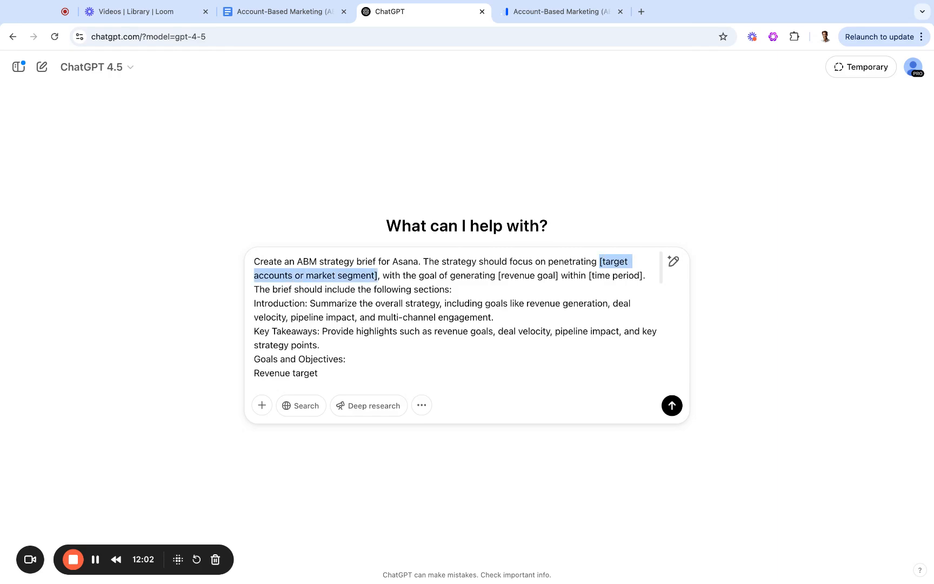
type("enter")
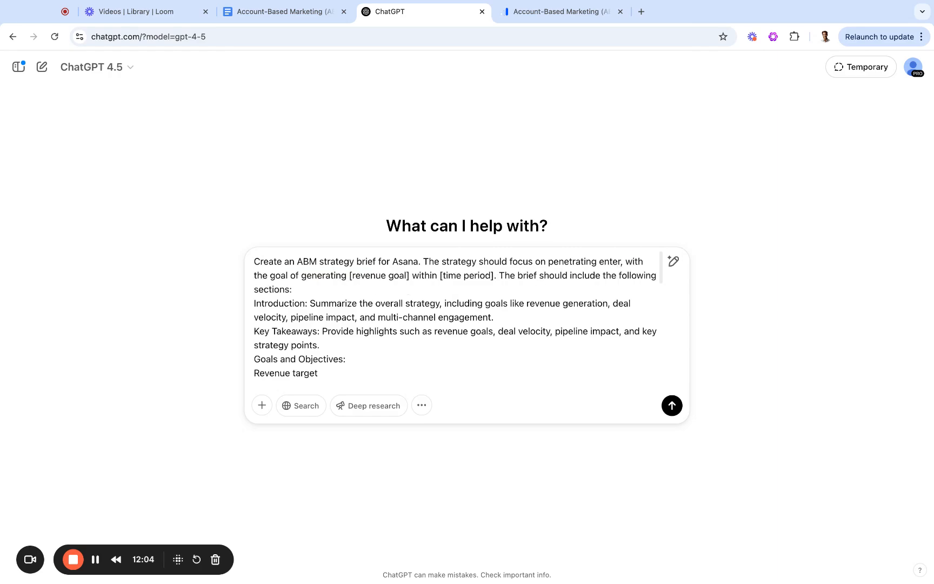
type("prise marketing")
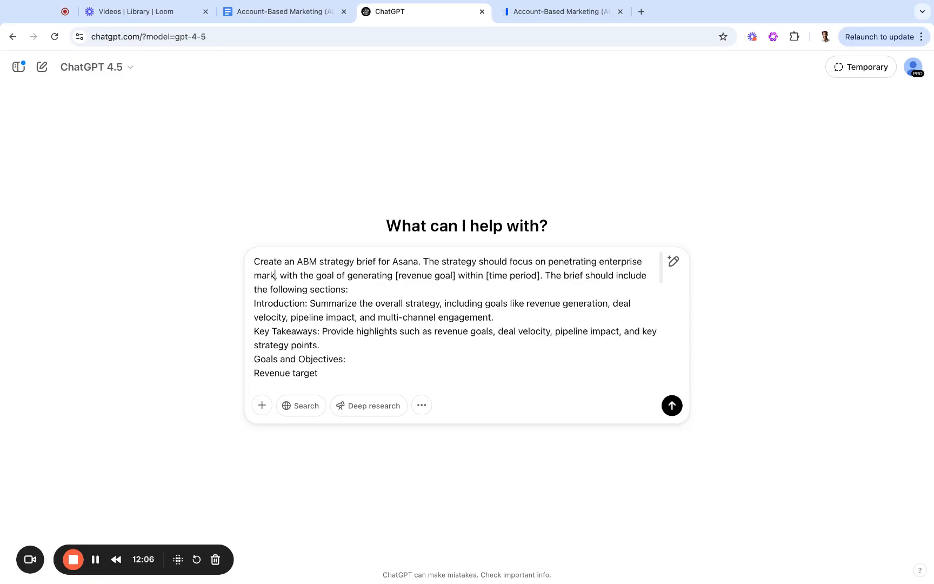
type(" agencies")
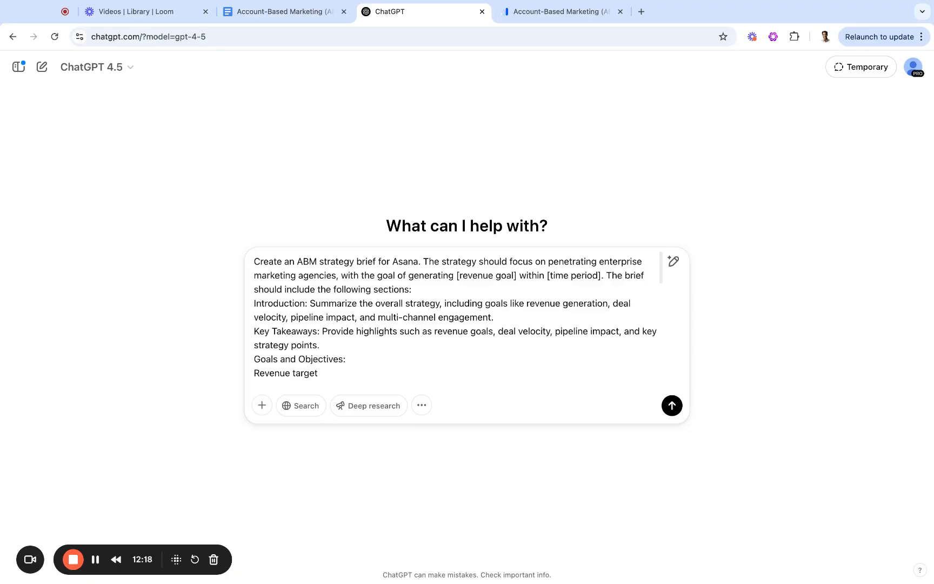
Replace the [revenue goal] placeholder in the prompt with "$10 million in revenue"
left_click(359, 275)
left_click_drag(517, 276, 459, 277)
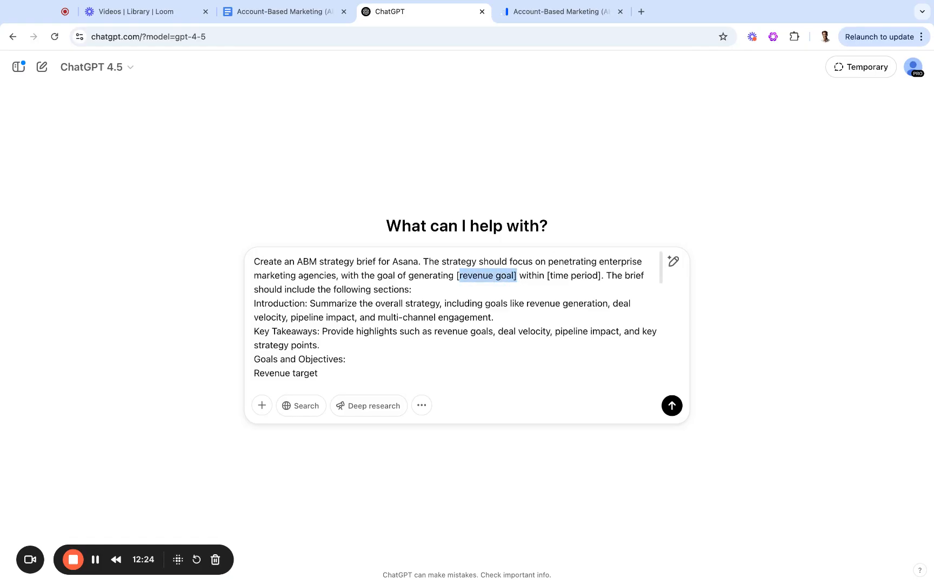
type("$10 mill")
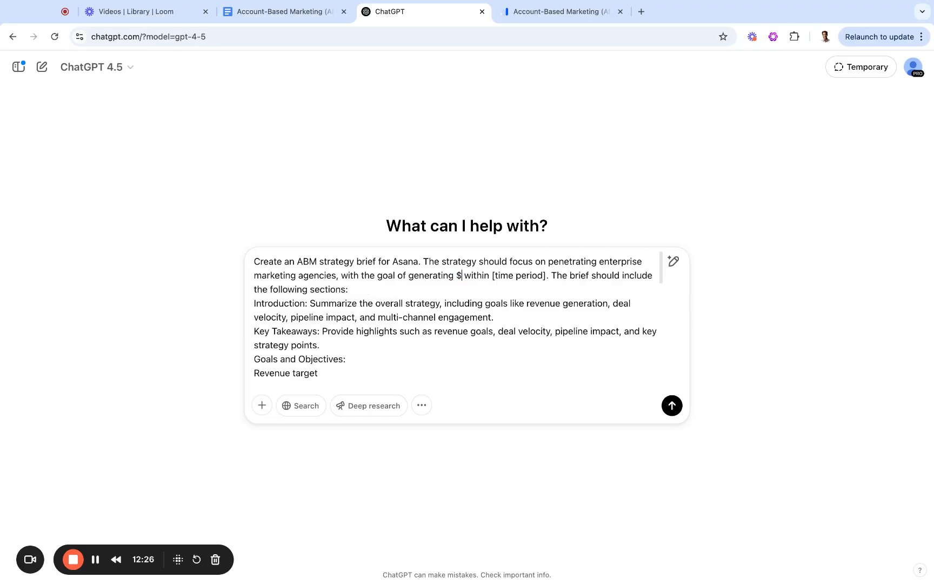
type("ion in")
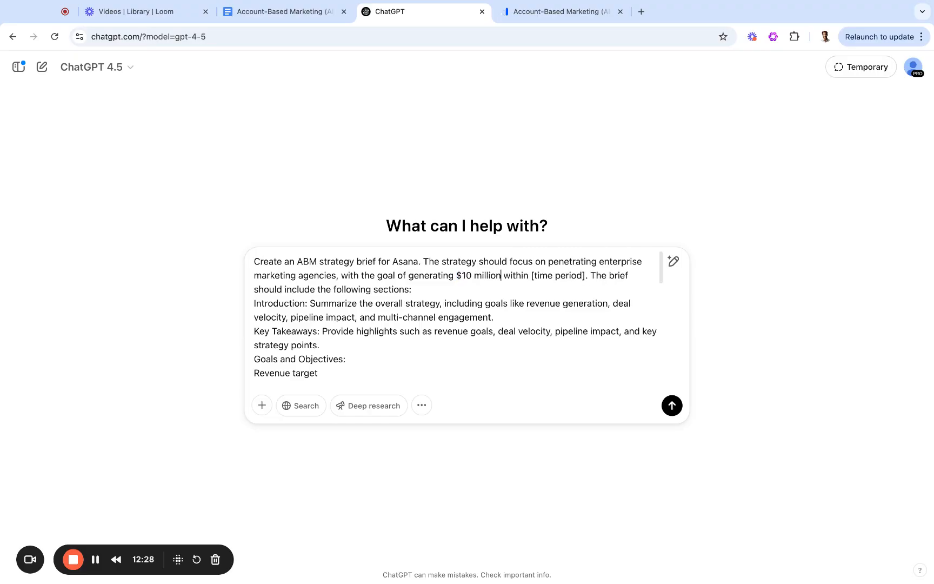
type(" revenue")
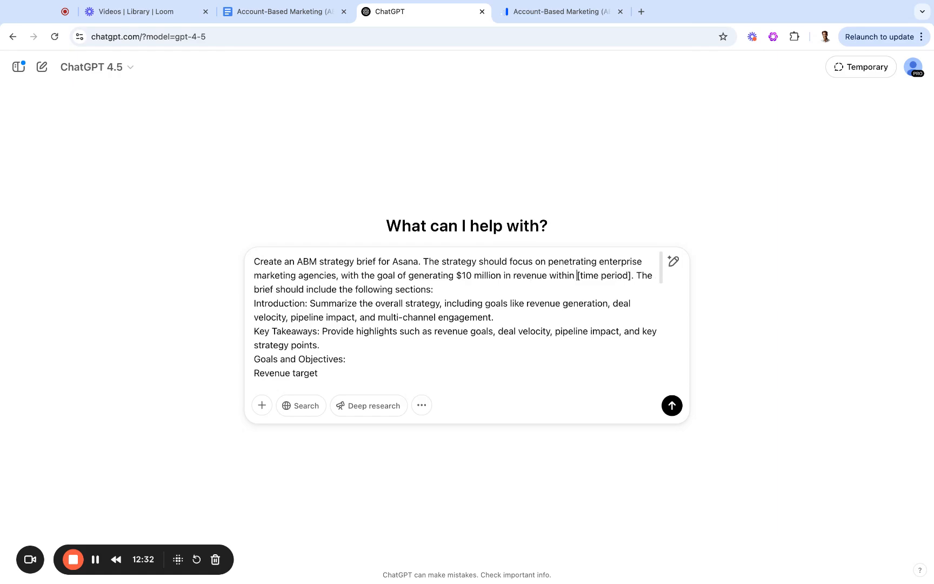
Replace the [time period] placeholder in the prompt with "12 months" and submit the prompt to generate the brief
left_click_drag(578, 275, 629, 275)
type("12 months")
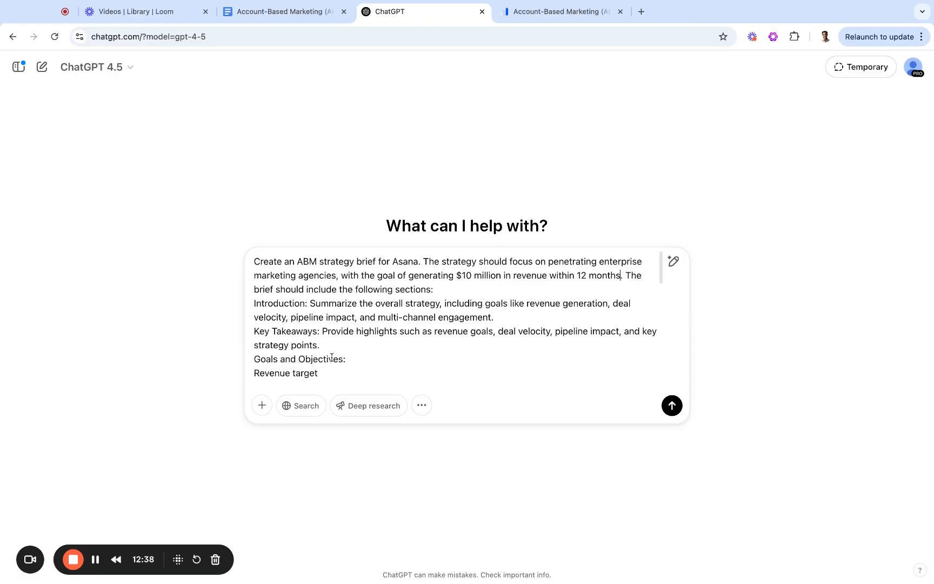
left_click(673, 408)
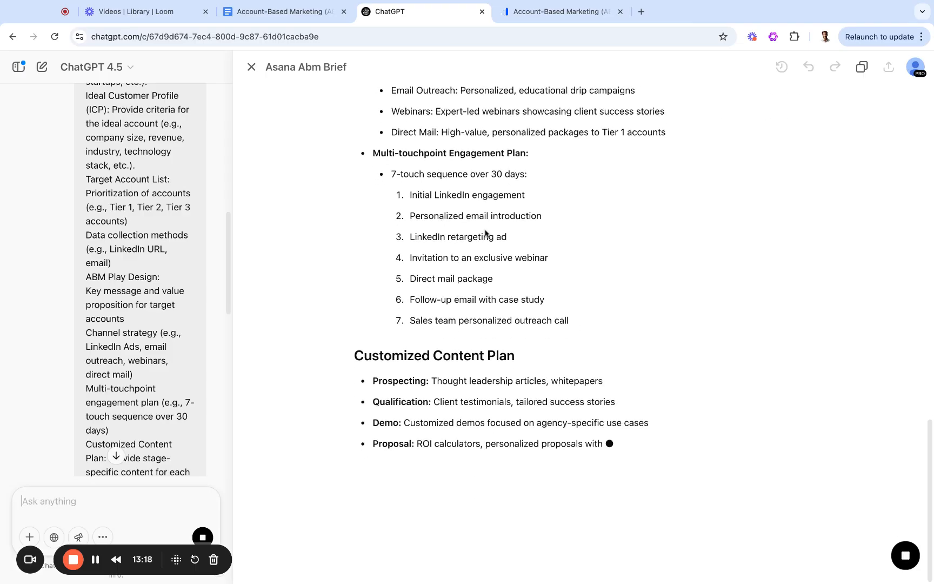
Review the generated Asana ABM brief from the engagement plan back up to its introduction
scroll(438, 255, "up", 10)
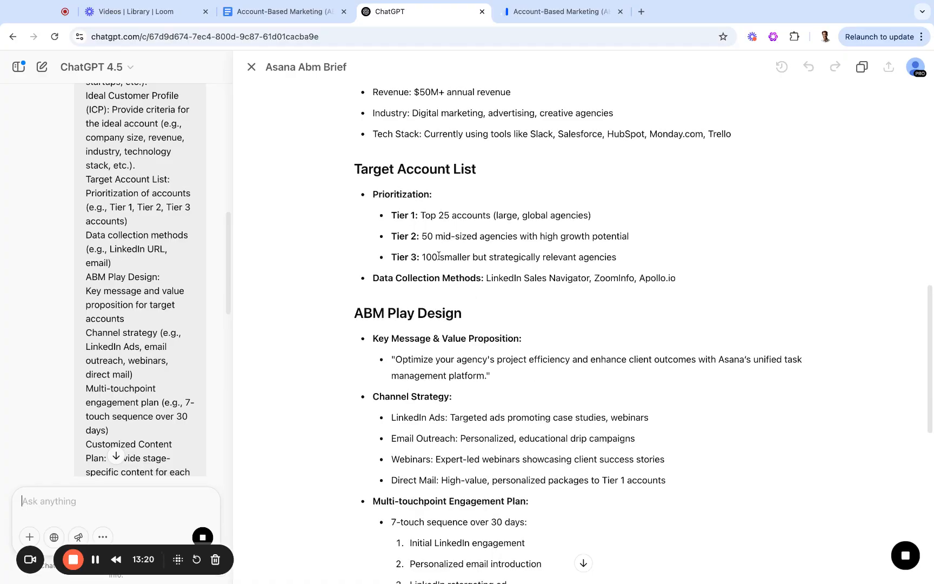
scroll(438, 256, "up", 5)
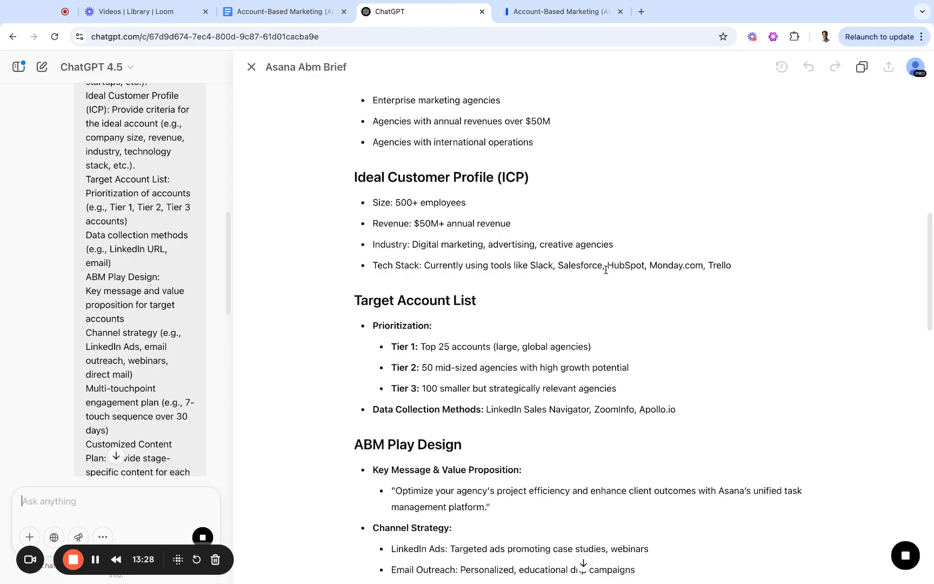
scroll(563, 319, "up", 10)
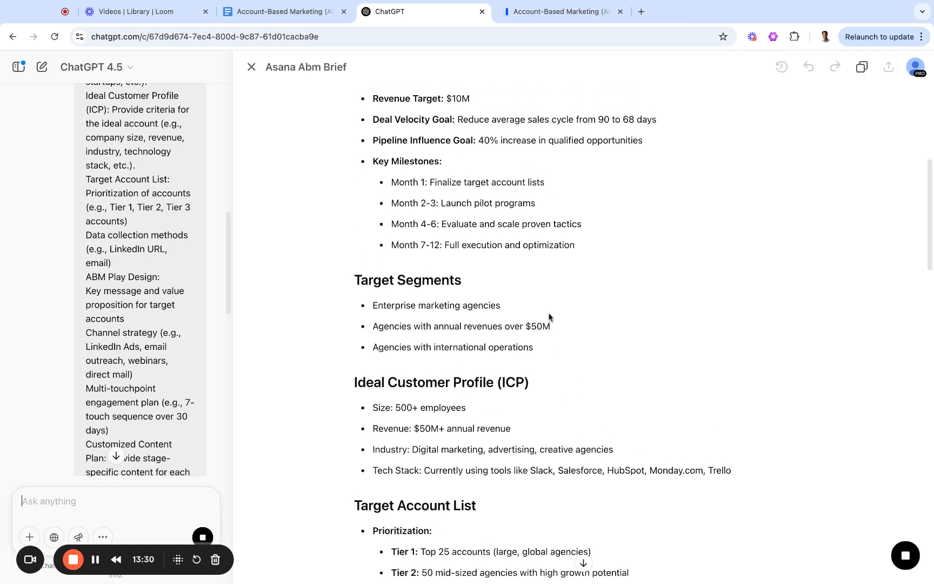
scroll(603, 314, "up", 3)
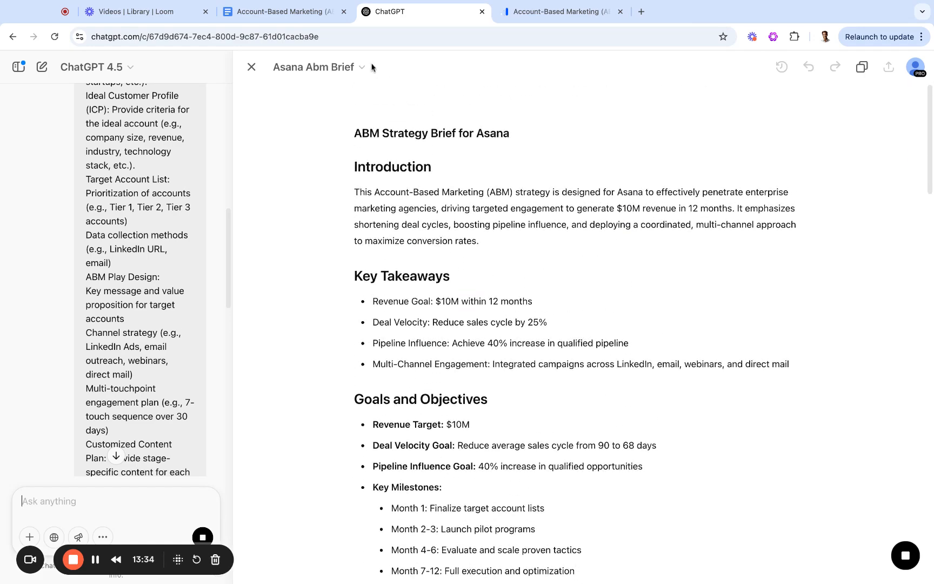
Switch to the Account-Based Marketing strategy template in Google Docs and return to its title page
left_click(266, 12)
scroll(510, 233, "up", 20)
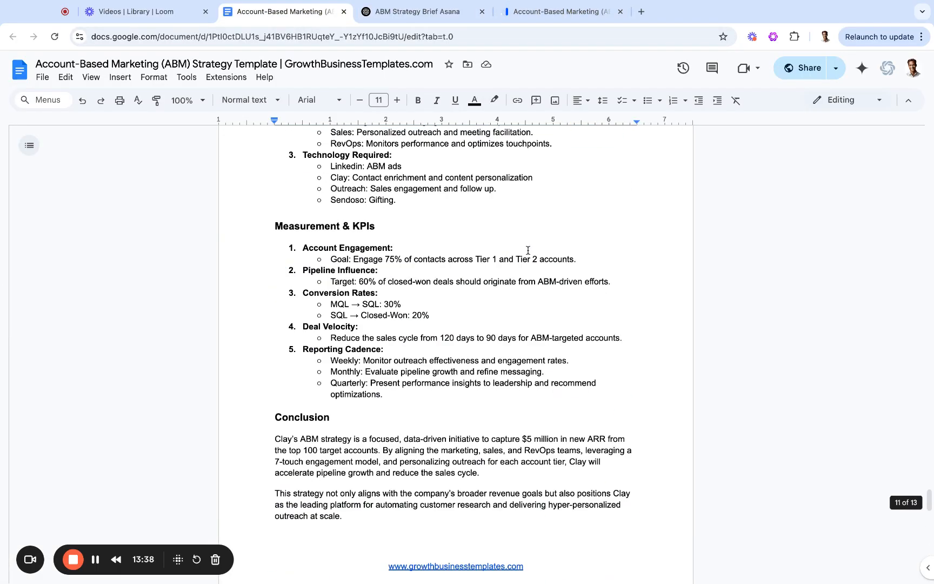
scroll(489, 390, "up", 20)
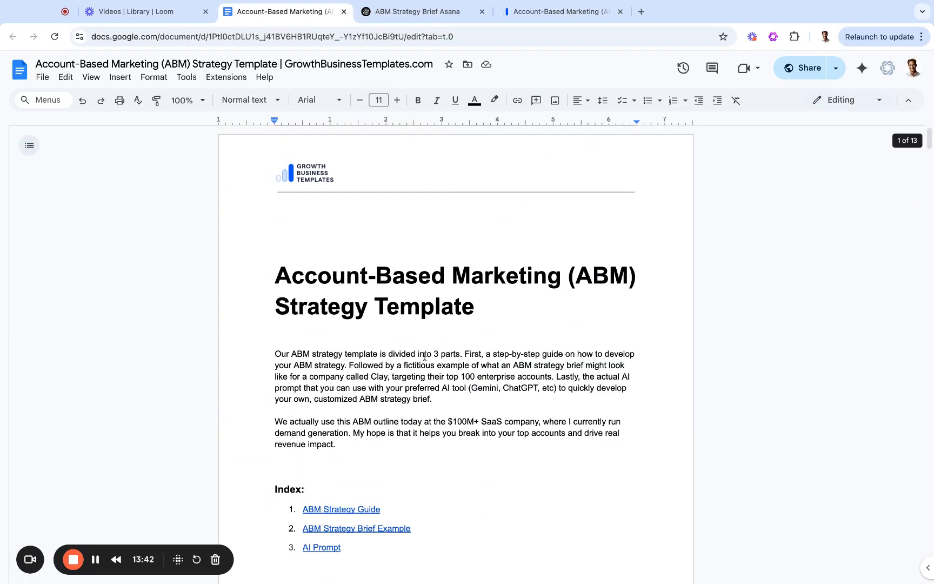
left_click(404, 301)
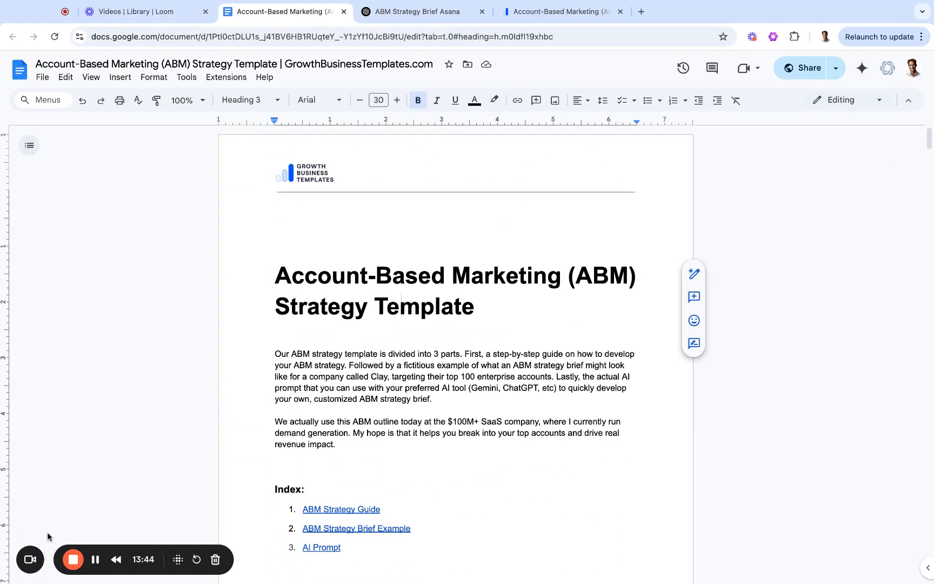